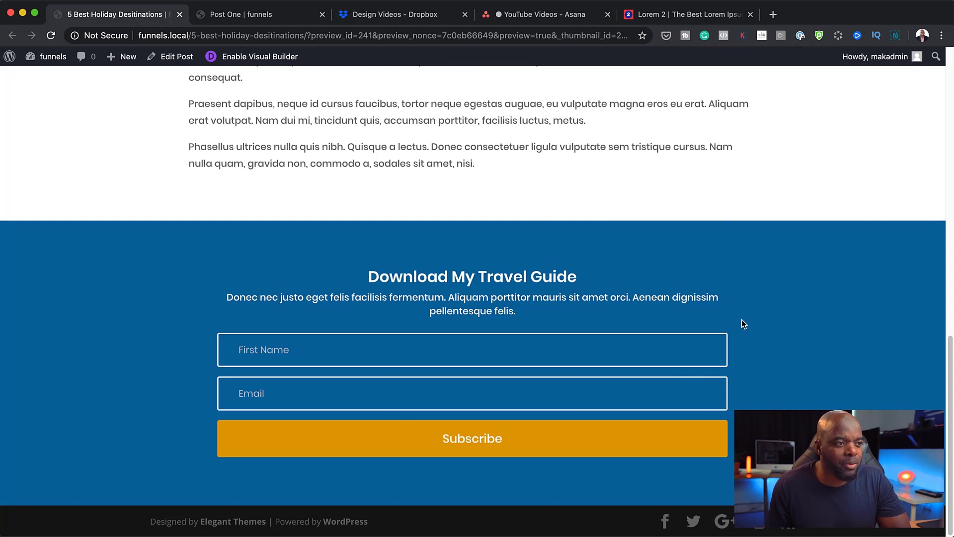
Scroll through the 5 Best Holiday Desitinations post preview to view its blue opt-in form
scroll(742, 320, "up", 20)
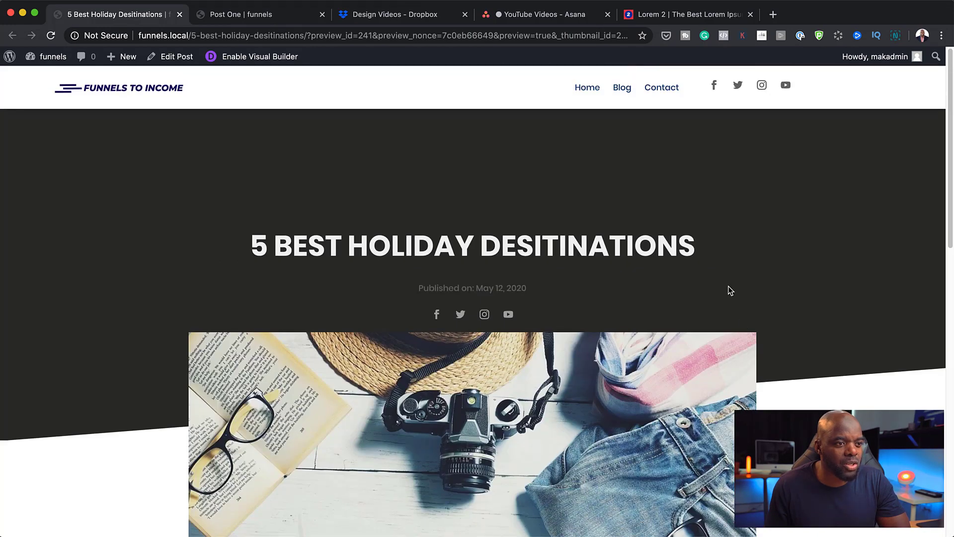
scroll(783, 307, "down", 20)
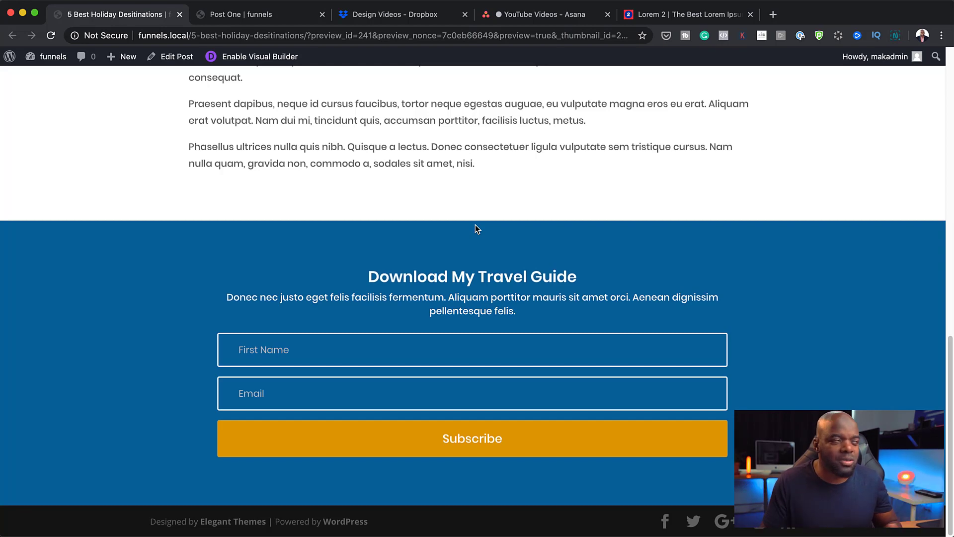
Switch to the Post One page and scroll down to its opt-in form
left_click(294, 19)
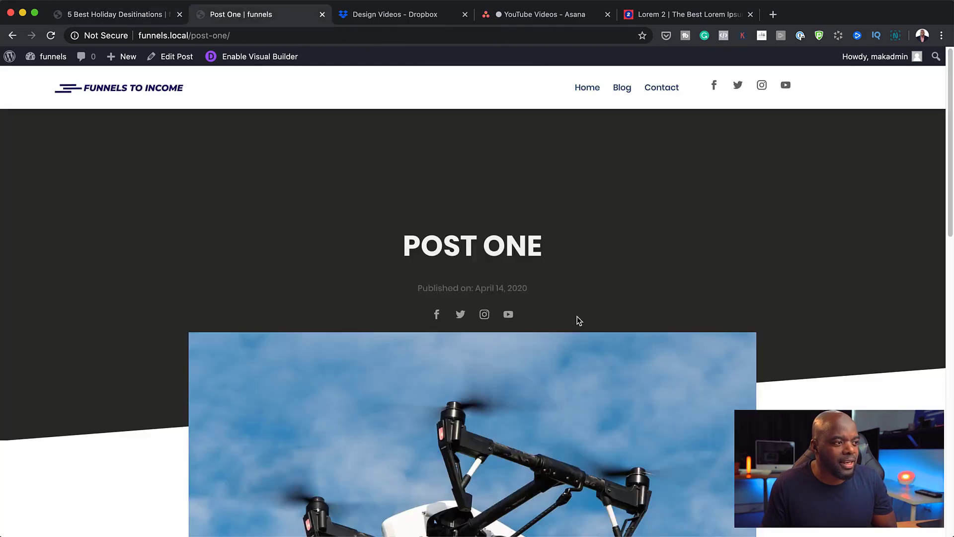
scroll(606, 263, "down", 15)
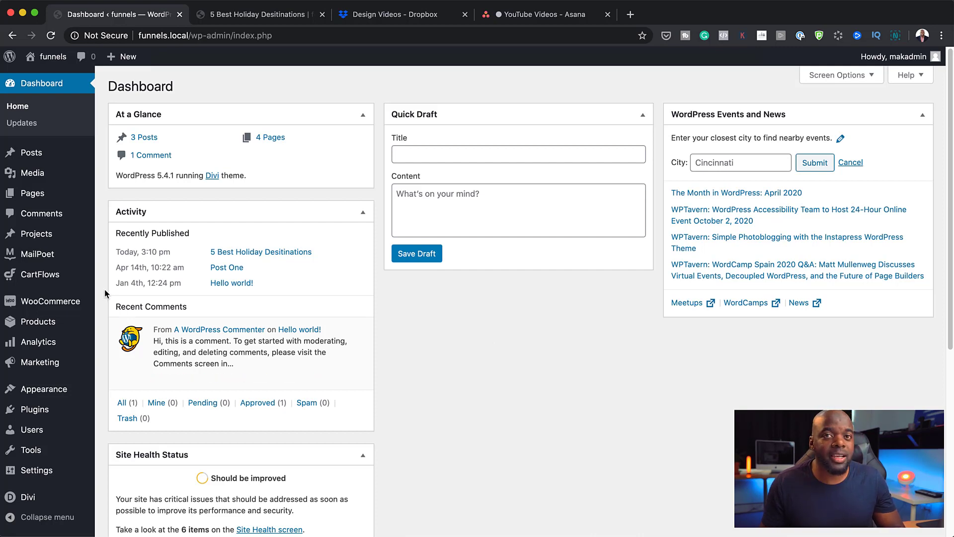
Open MailPoet's Lists page with My First List, WooCommerce Customers and WordPress Users
mouse_move(92, 255)
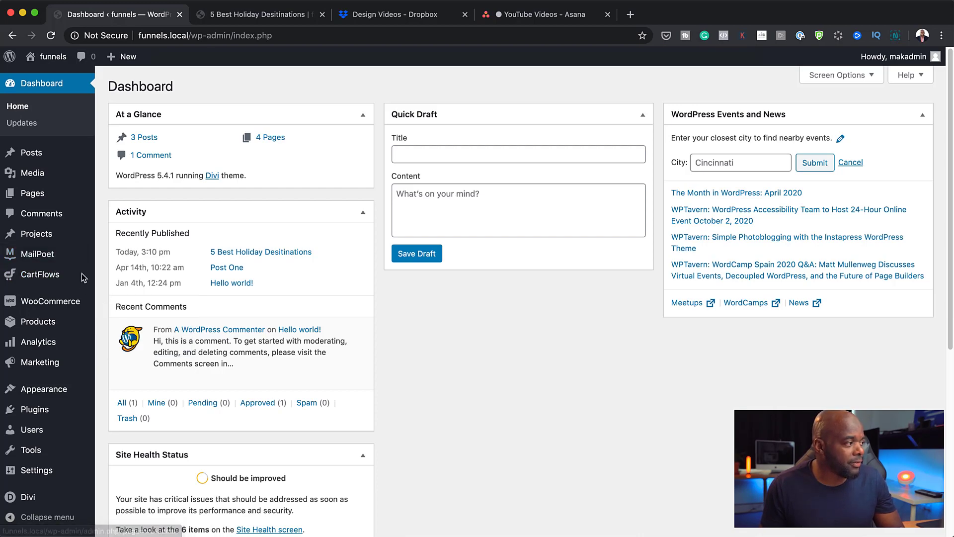
mouse_move(45, 256)
left_click(111, 307)
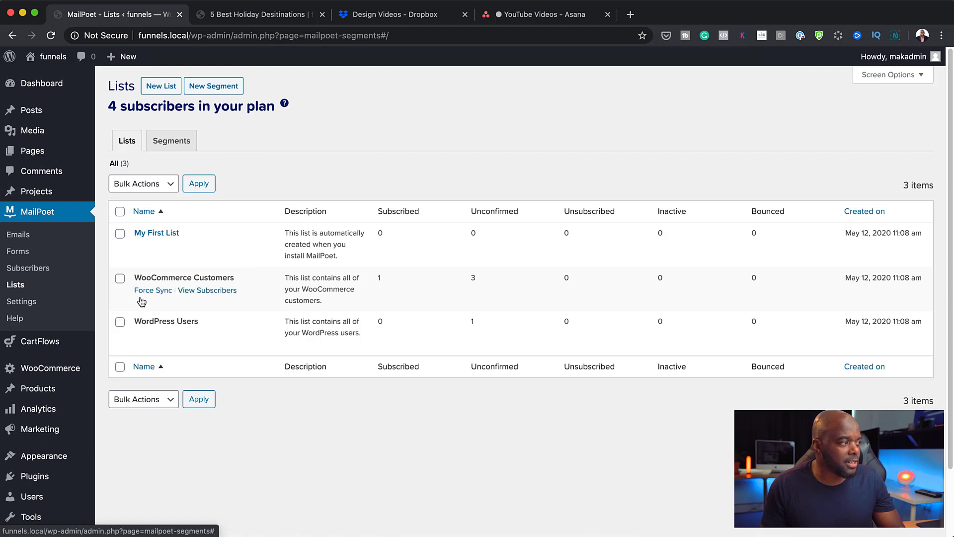
mouse_move(193, 334)
mouse_move(220, 238)
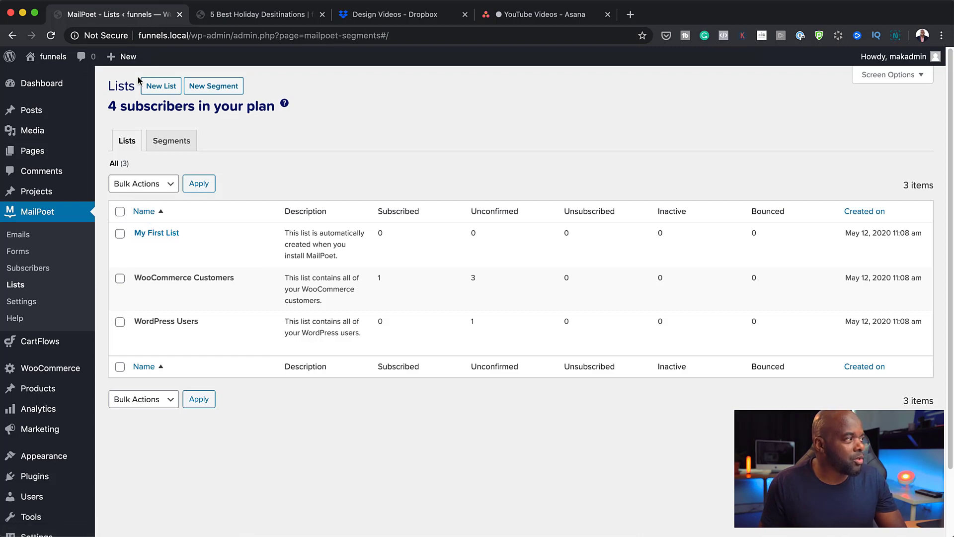
Open the Divi Theme Builder from the admin sidebar
scroll(17, 425, "down", 3)
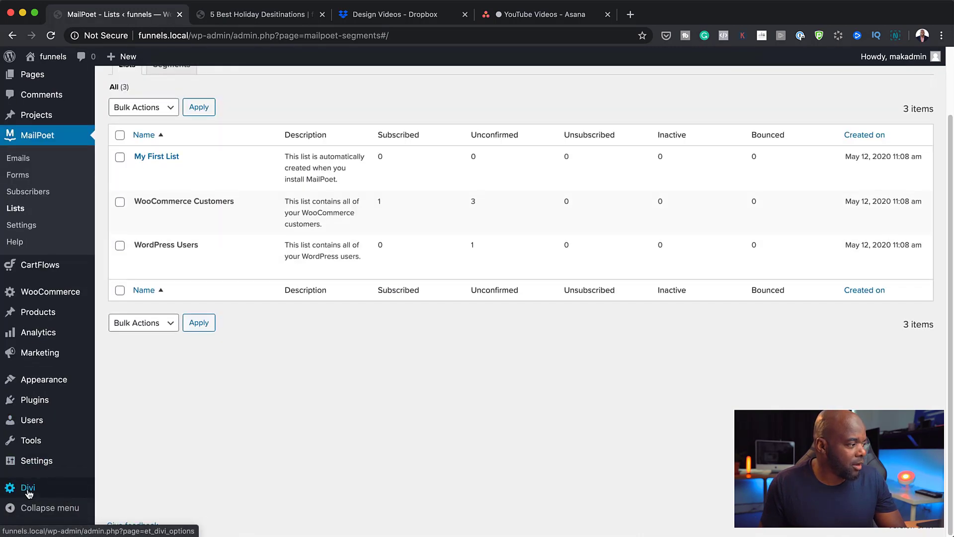
mouse_move(44, 492)
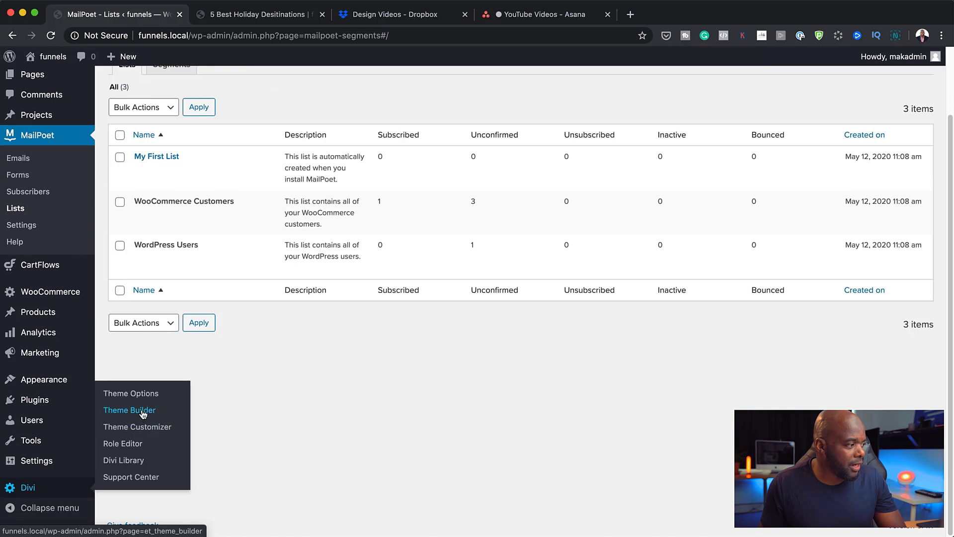
left_click(142, 412)
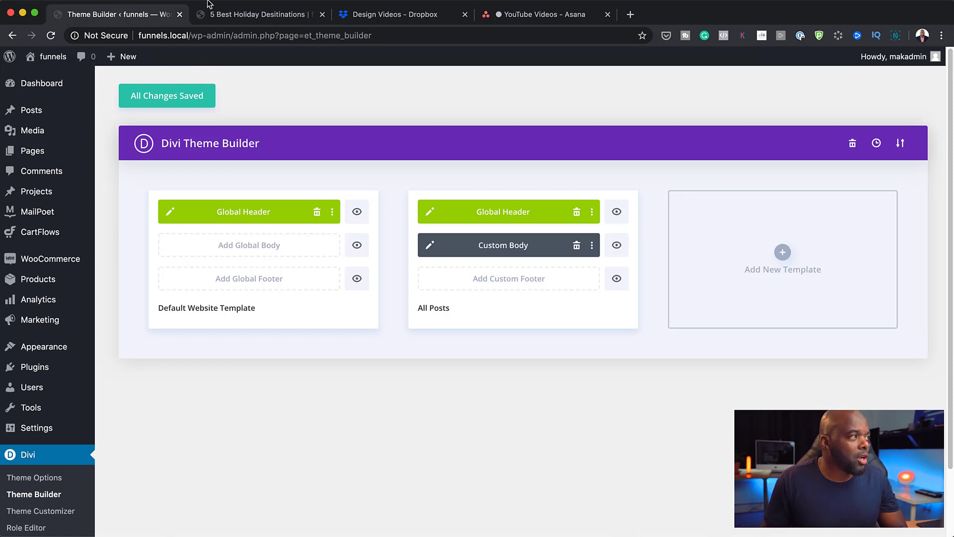
Return to the 5 Best Holiday Desitinations preview and scroll through it, which has no opt-in form yet
left_click(259, 15)
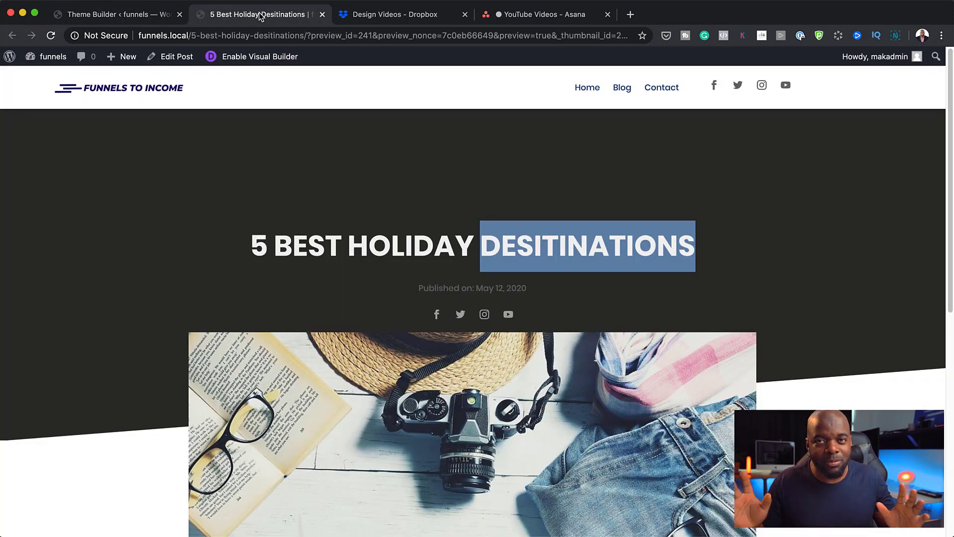
left_click(455, 216)
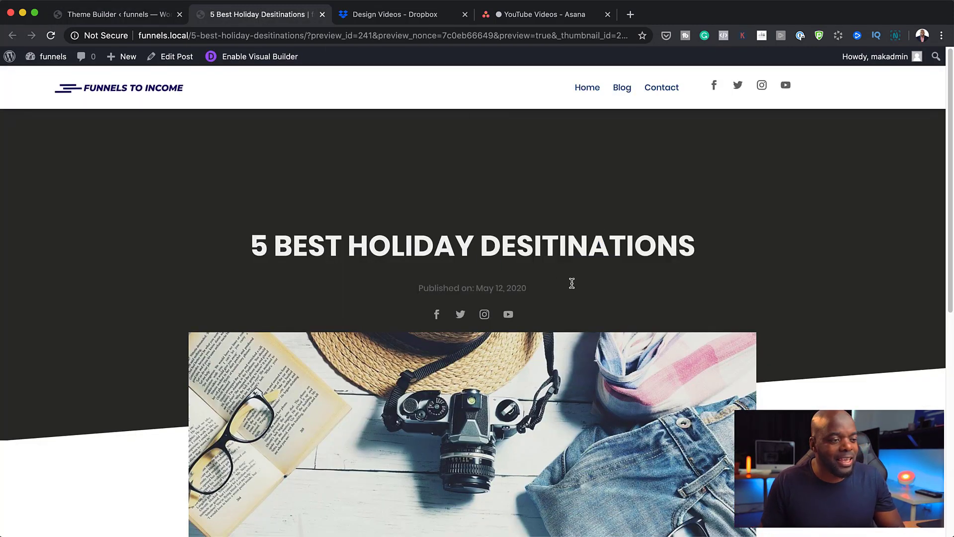
scroll(591, 286, "down", 5)
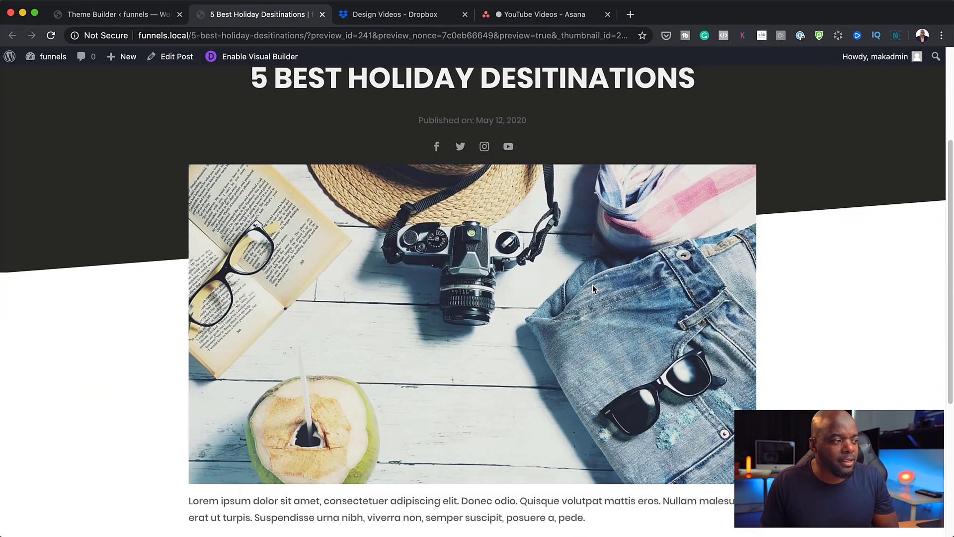
scroll(593, 286, "down", 6)
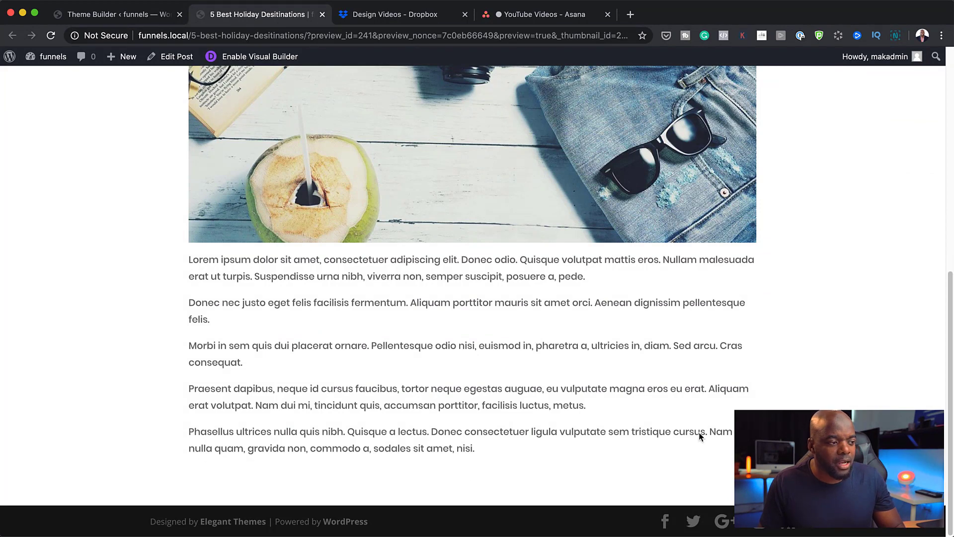
scroll(679, 436, "up", 10)
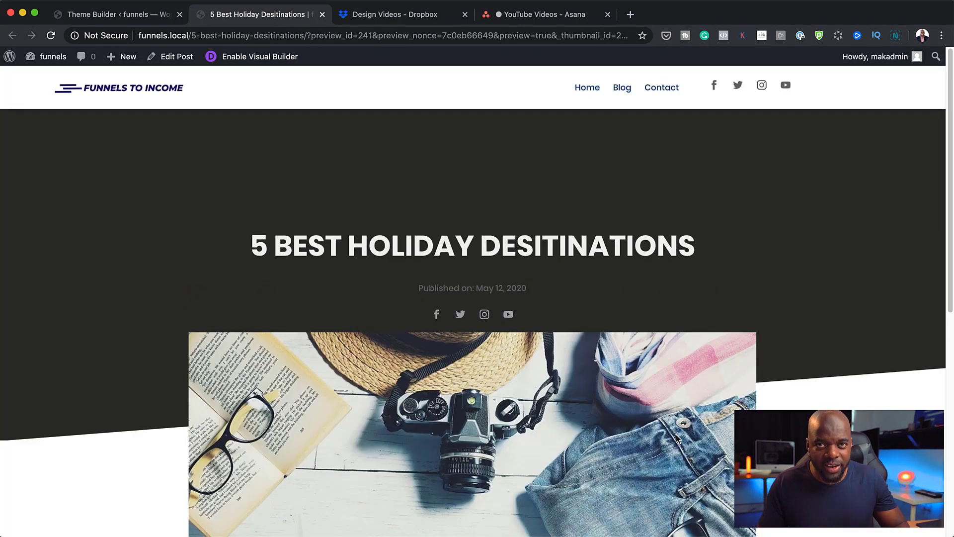
Open the All Posts custom body layout for editing in the Theme Builder
left_click(164, 20)
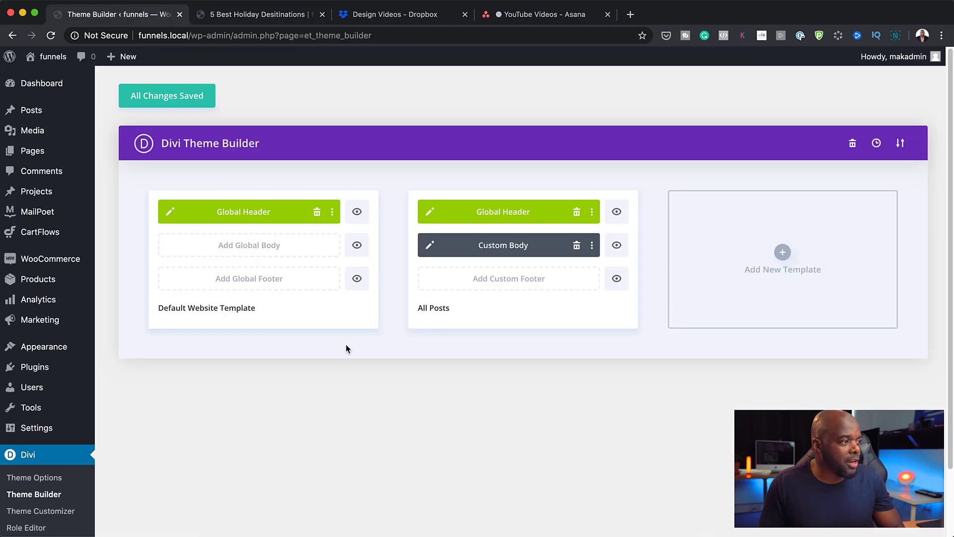
left_click(431, 246)
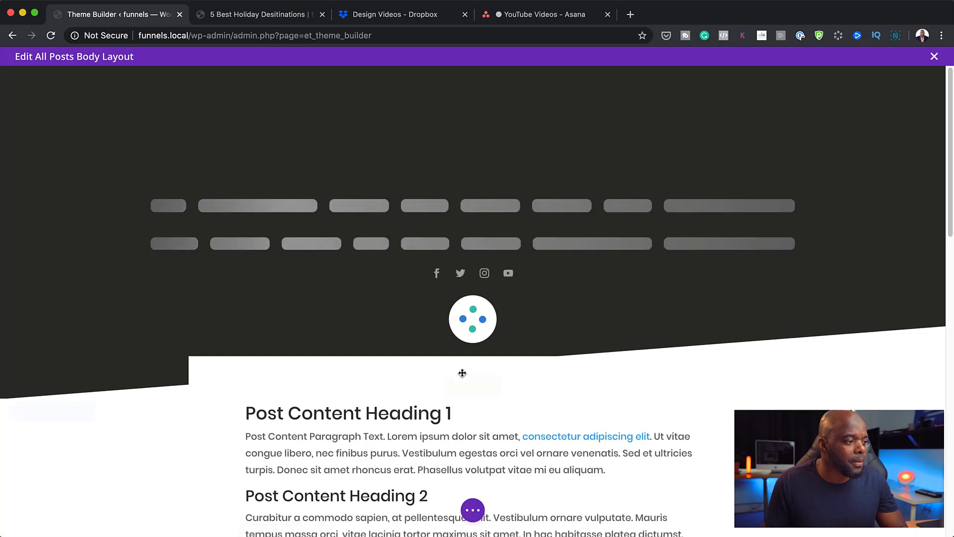
scroll(574, 326, "down", 15)
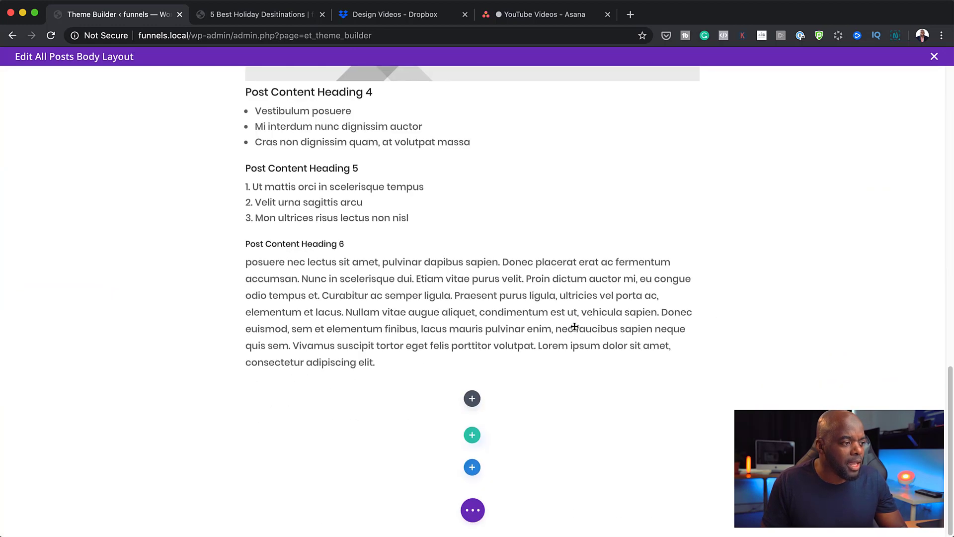
scroll(474, 471, "up", 5)
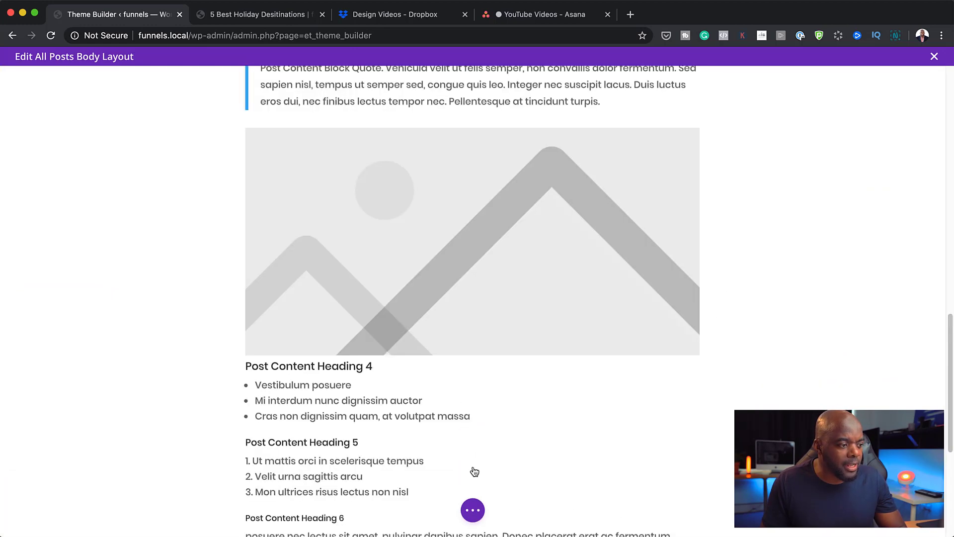
scroll(566, 506, "down", 5)
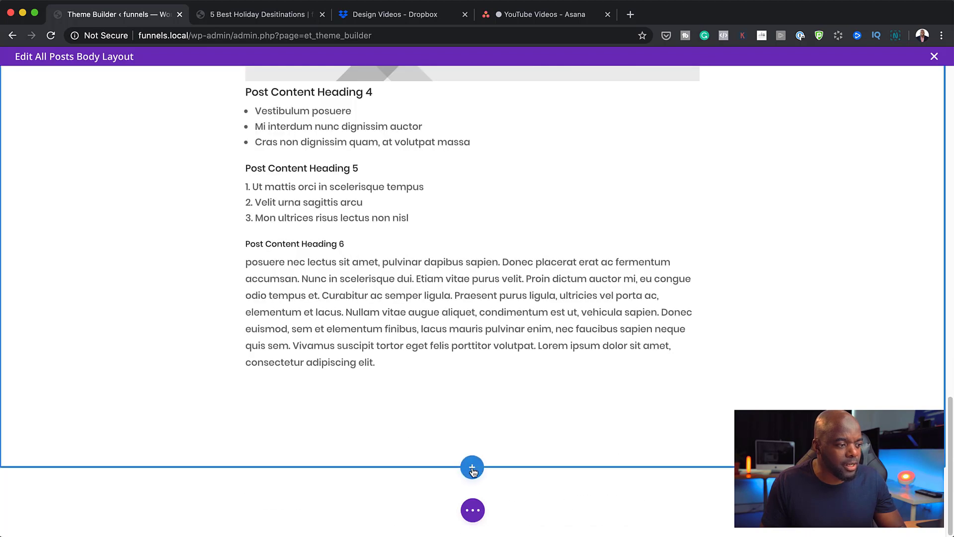
Add a regular one-column section with an Email Optin module below the post content
left_click(467, 467)
left_click(399, 428)
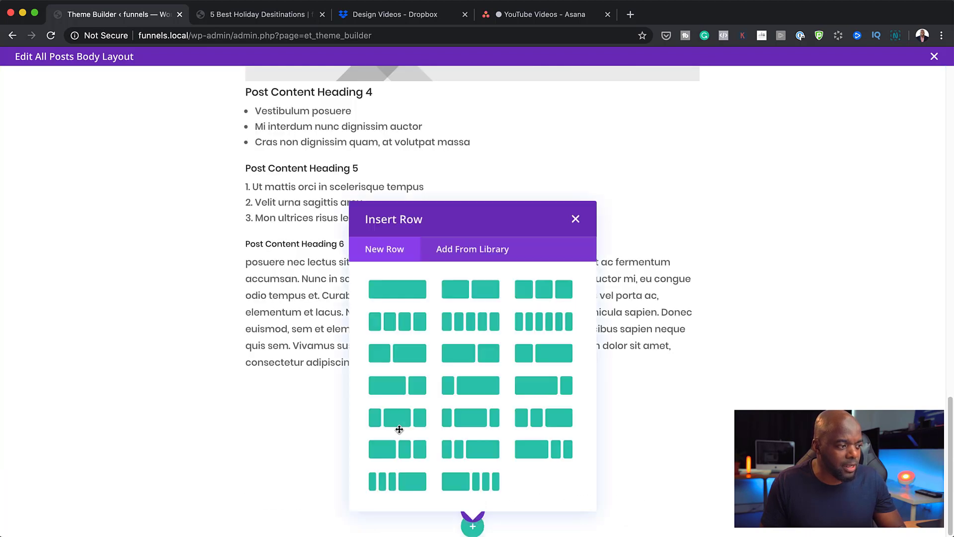
left_click(416, 289)
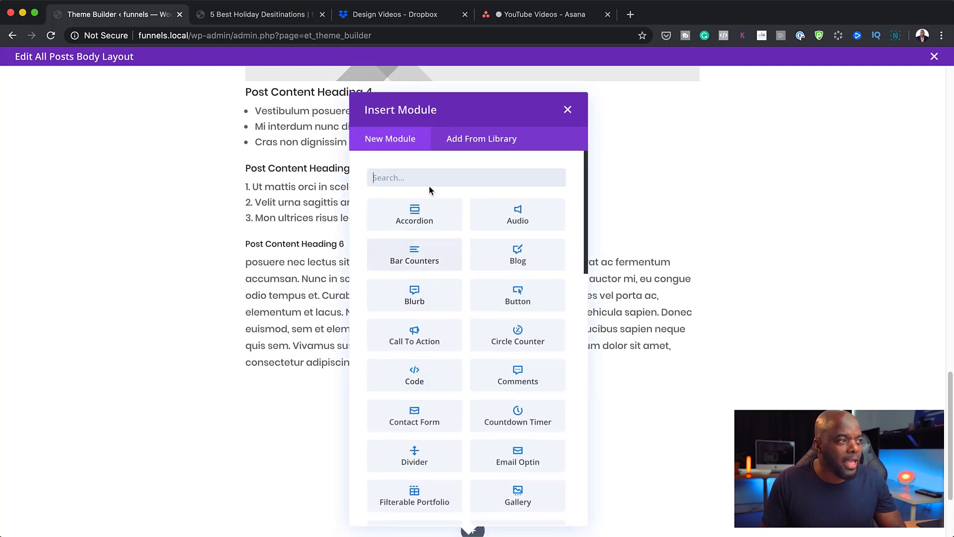
type("email")
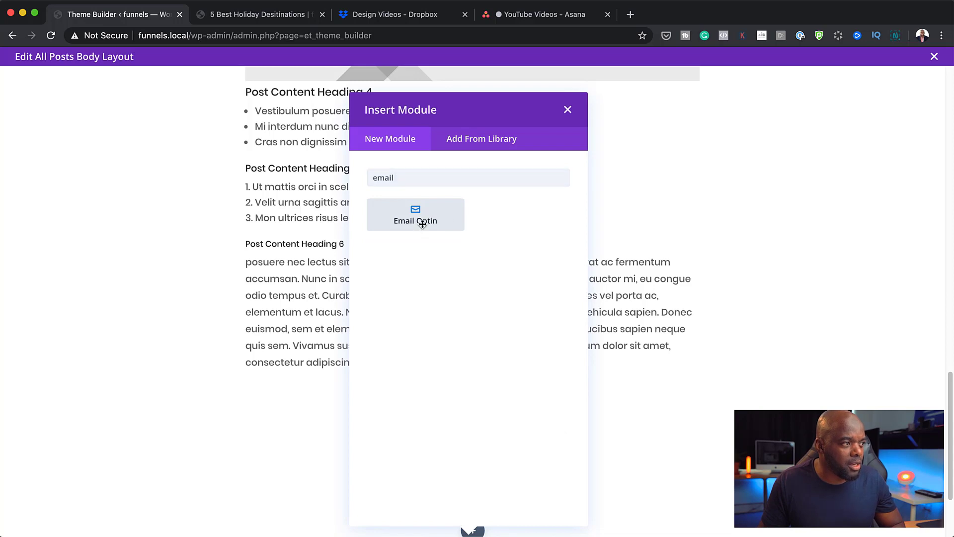
left_click(415, 215)
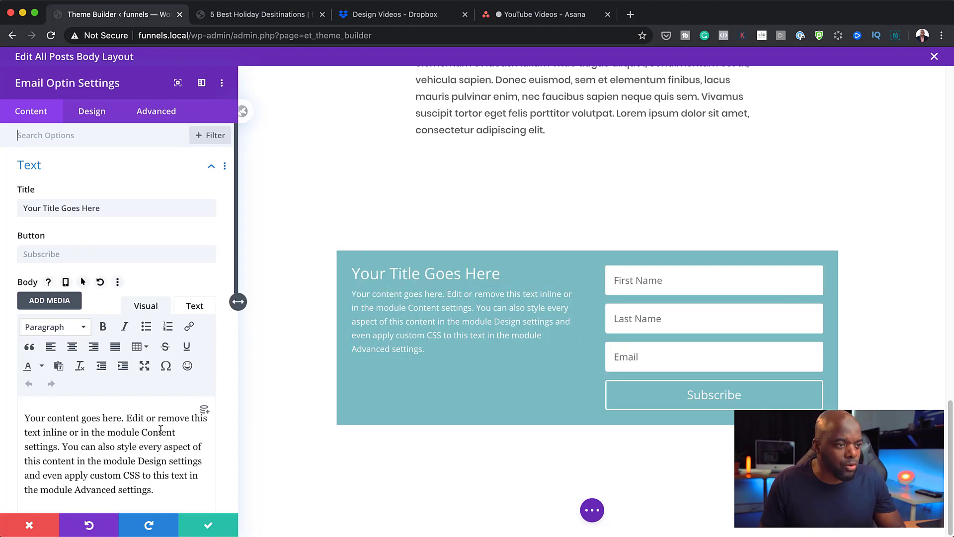
Turn off the Email Optin module's teal background colour and save the module
scroll(160, 438, "down", 7)
scroll(162, 435, "down", 3)
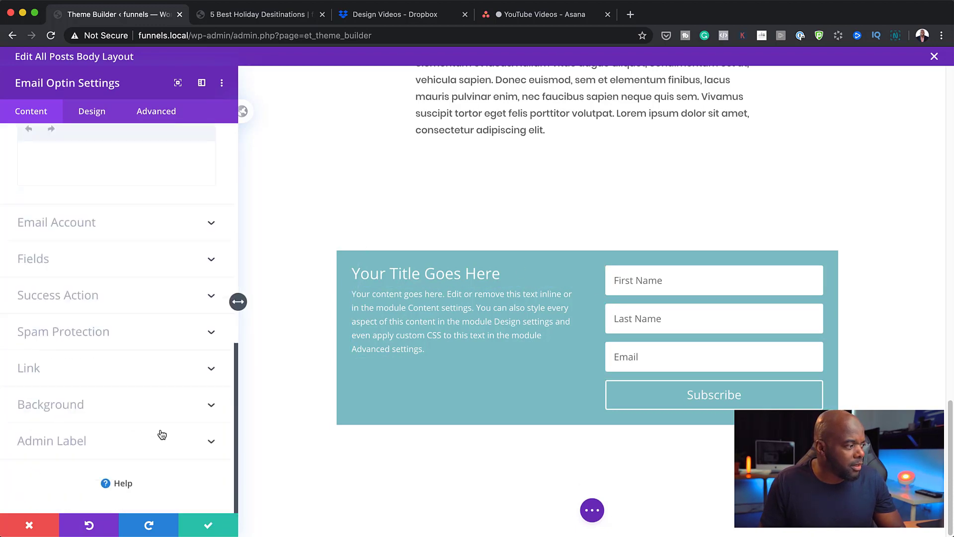
left_click(77, 405)
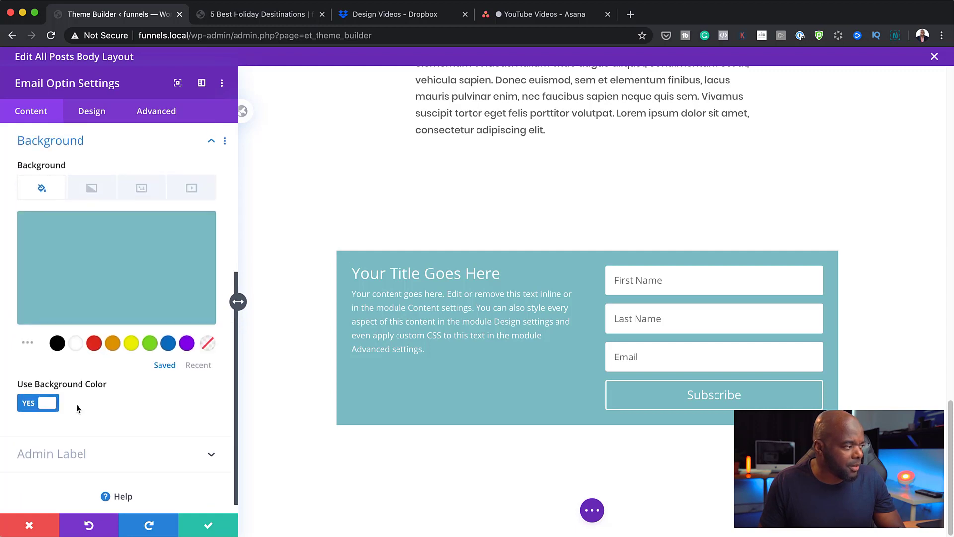
left_click(36, 403)
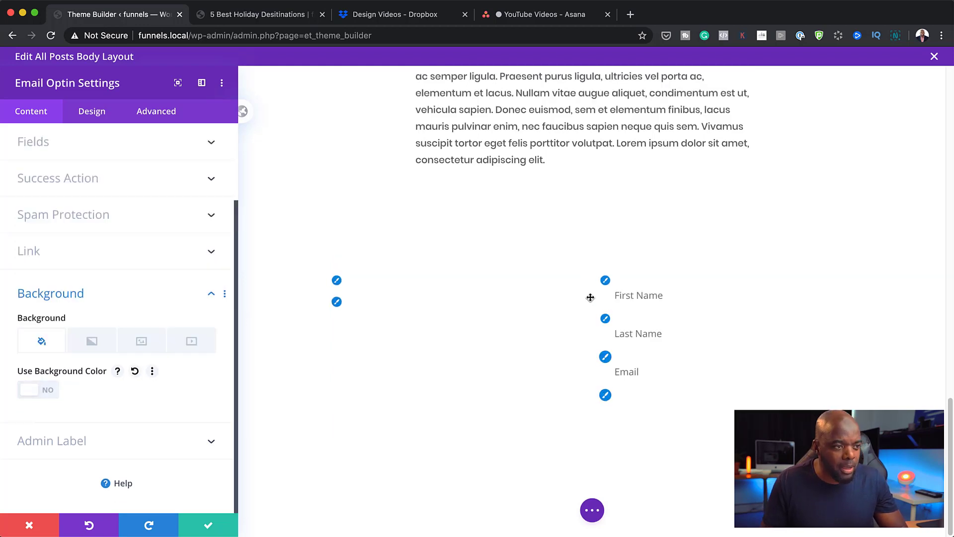
left_click(209, 525)
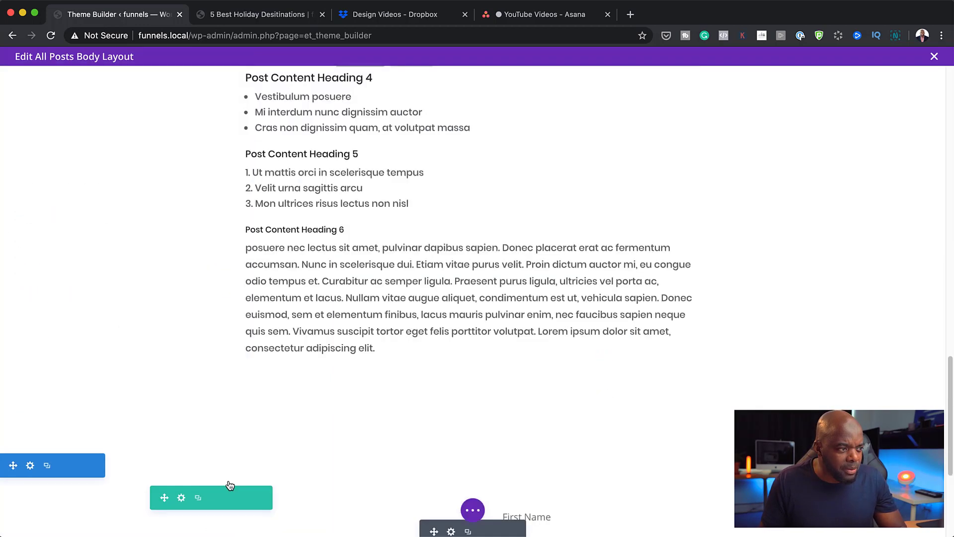
scroll(537, 404, "down", 5)
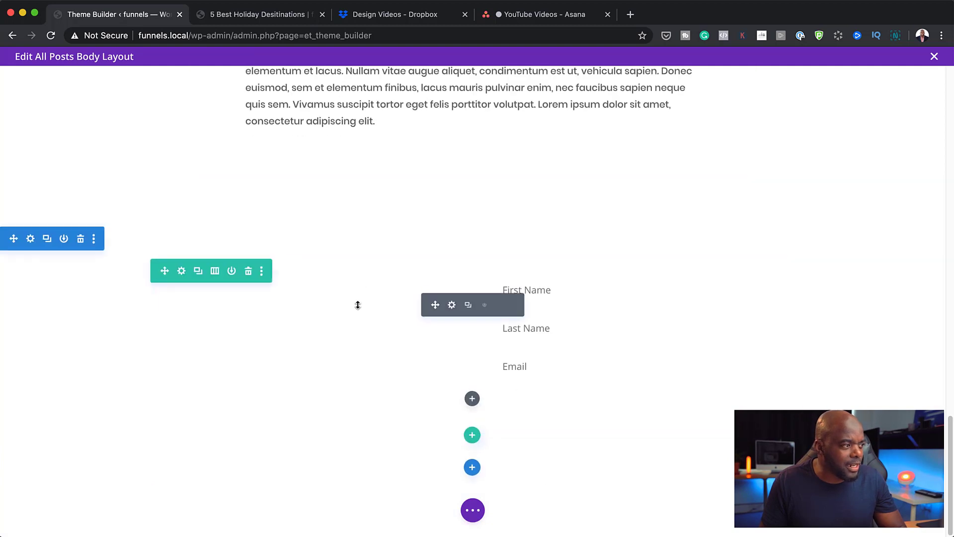
Set the opt-in section's background to dark blue #06629b, darkened from the blue swatch, and save
left_click(29, 240)
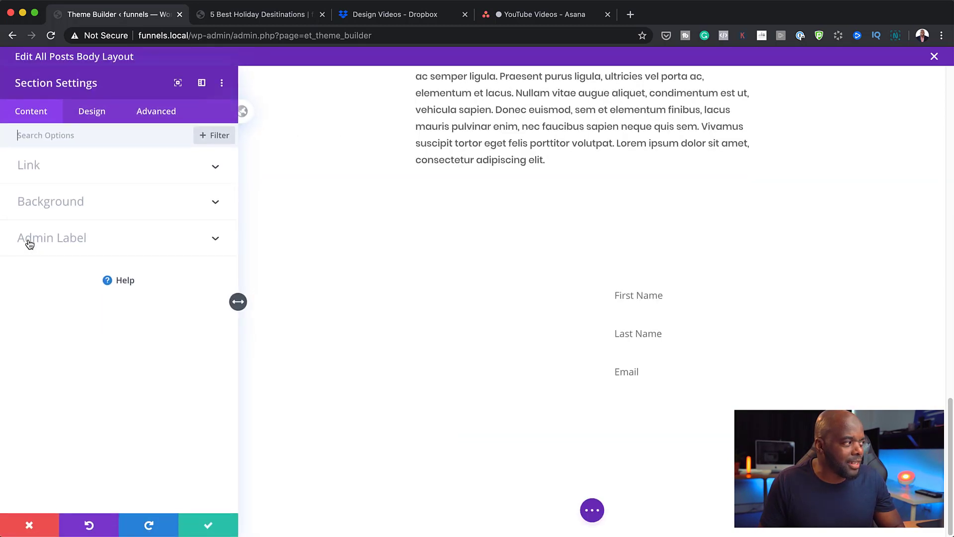
left_click(59, 207)
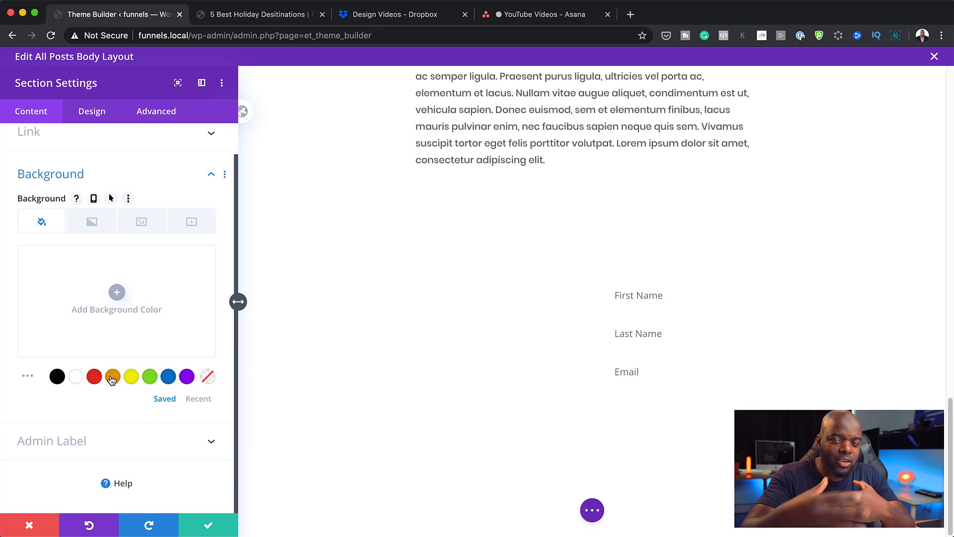
left_click(57, 377)
scroll(547, 266, "up", 10)
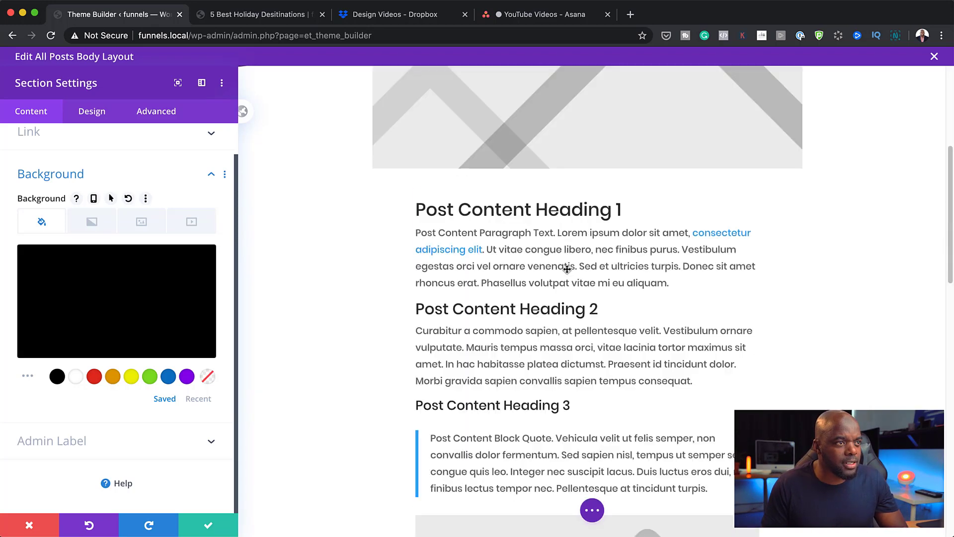
scroll(567, 270, "down", 5)
scroll(567, 269, "down", 5)
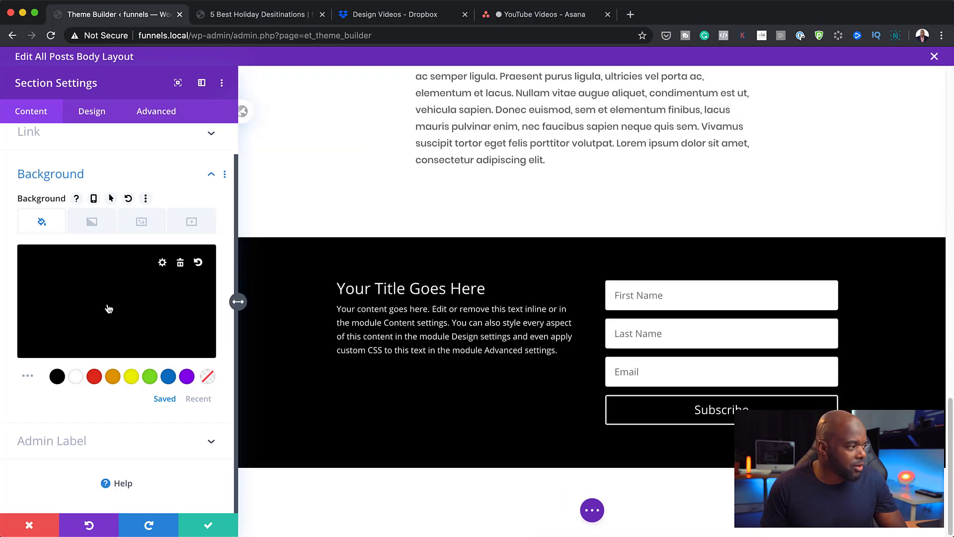
left_click(168, 376)
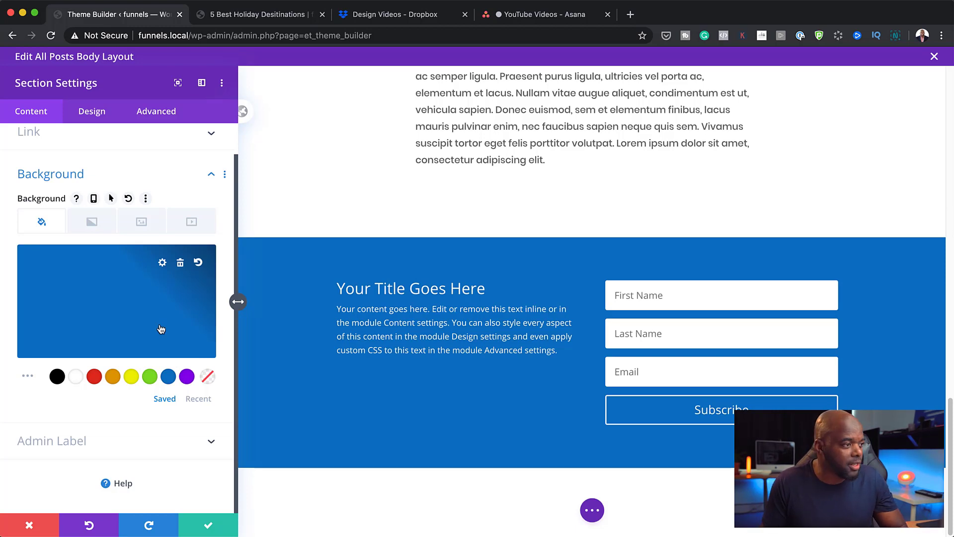
left_click(114, 298)
left_click_drag(130, 274, 130, 292)
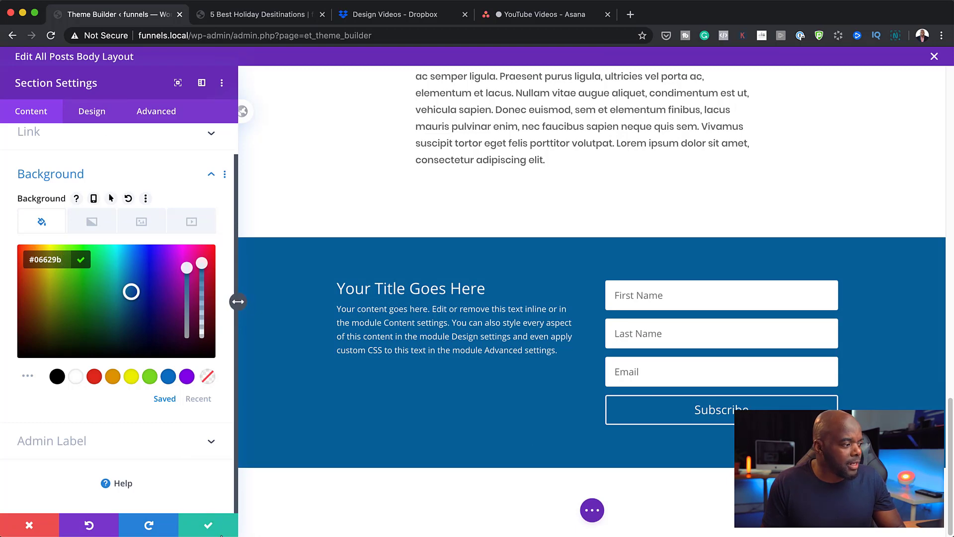
left_click(209, 526)
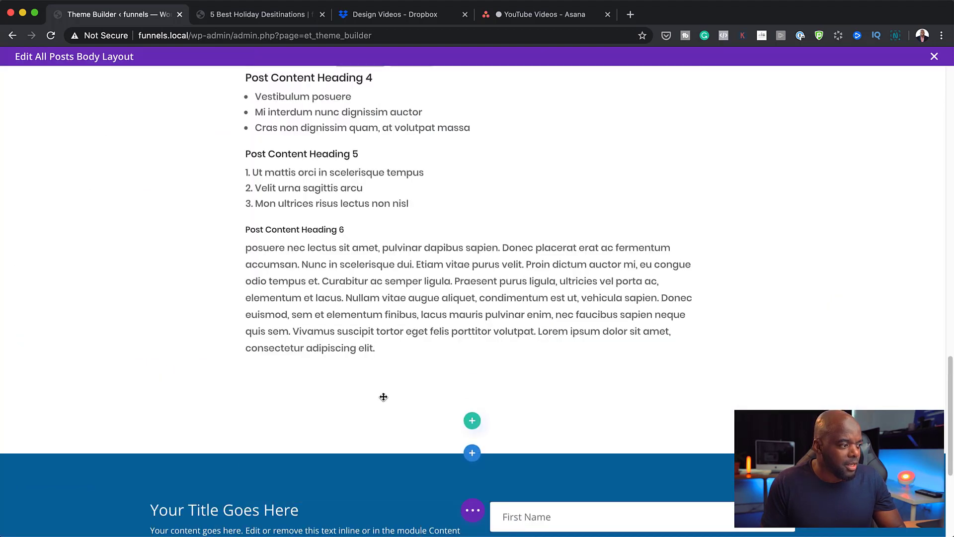
Change the Email Optin's Design layout to Body On Top, Form On Bottom
scroll(384, 422, "down", 5)
mouse_move(440, 308)
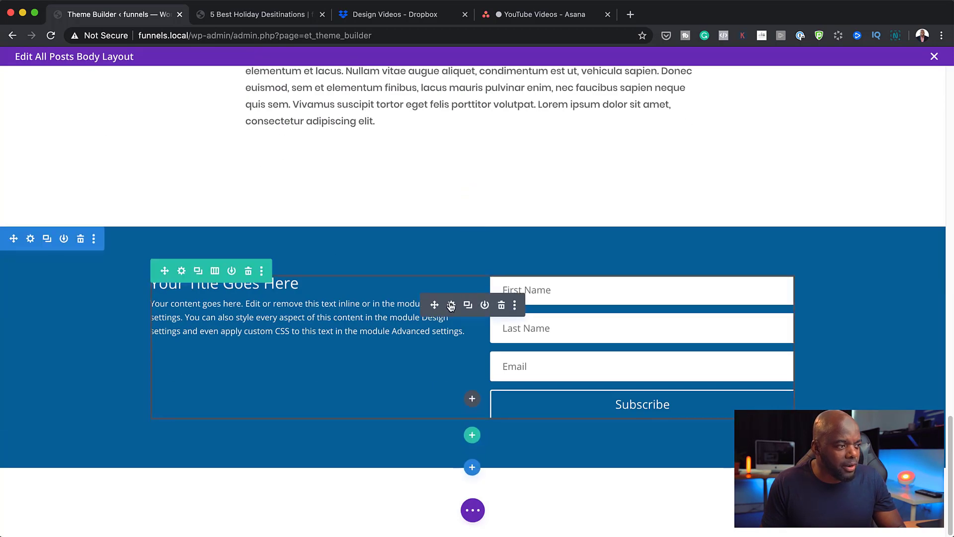
left_click(451, 306)
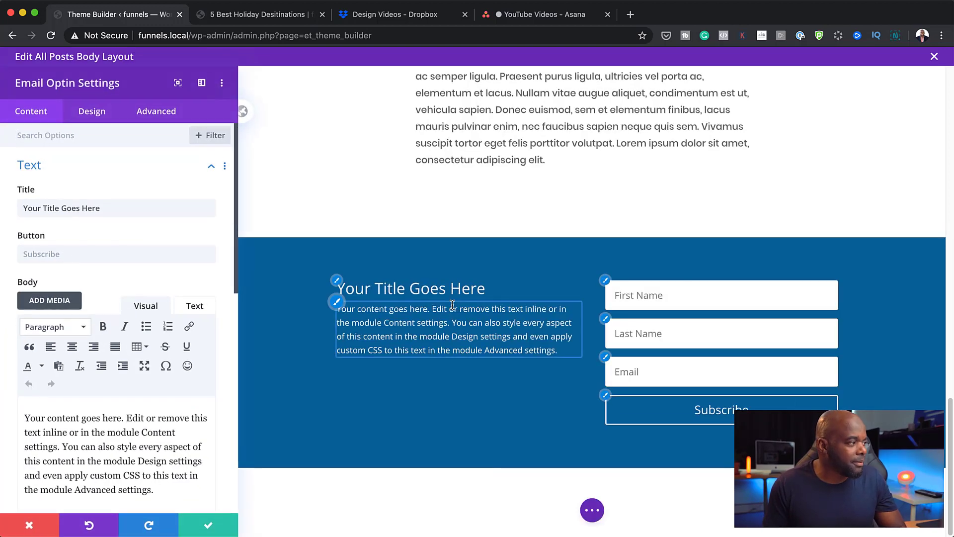
left_click(104, 118)
left_click(53, 166)
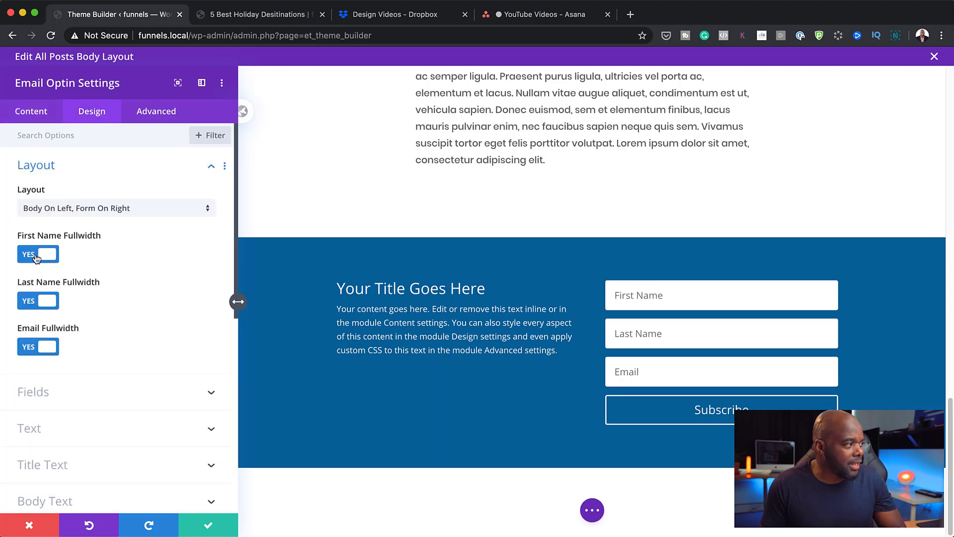
left_click(101, 211)
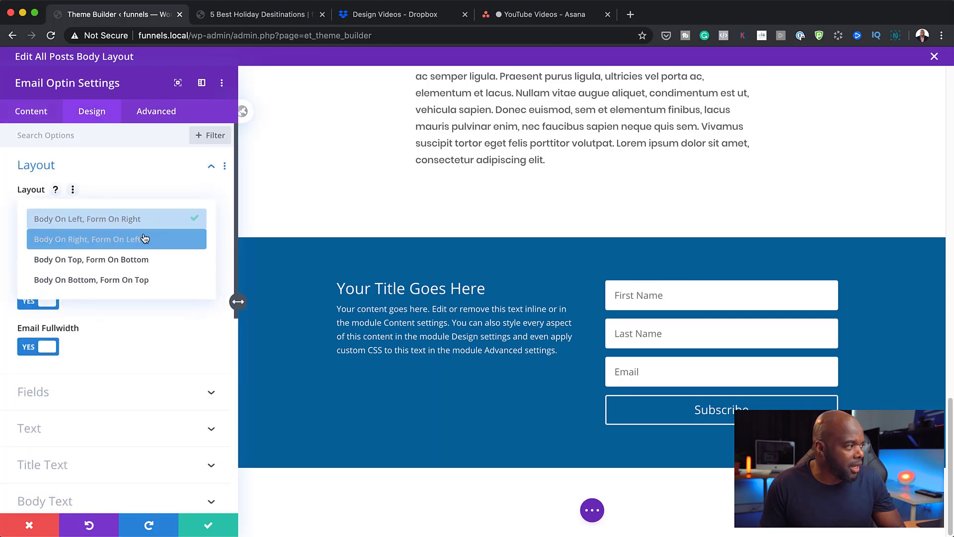
left_click(160, 261)
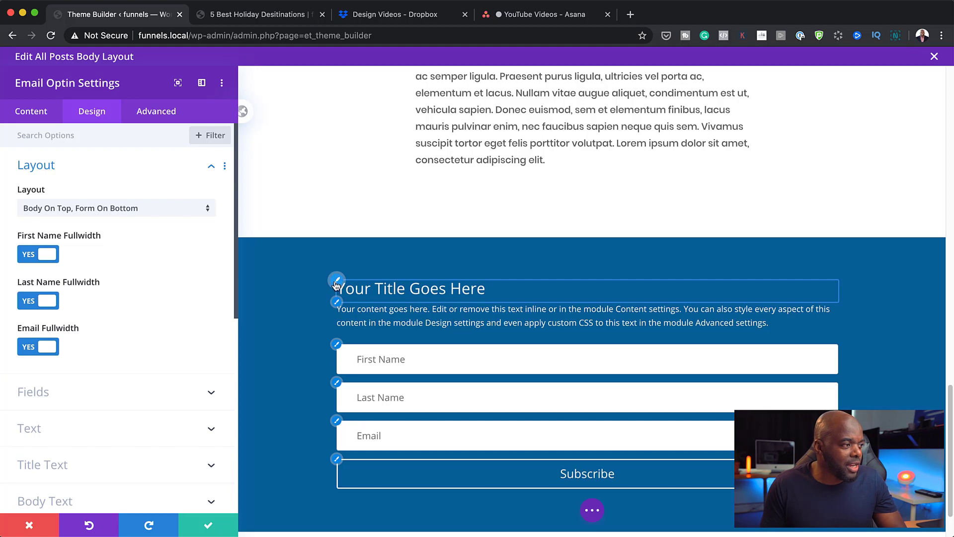
left_click(43, 118)
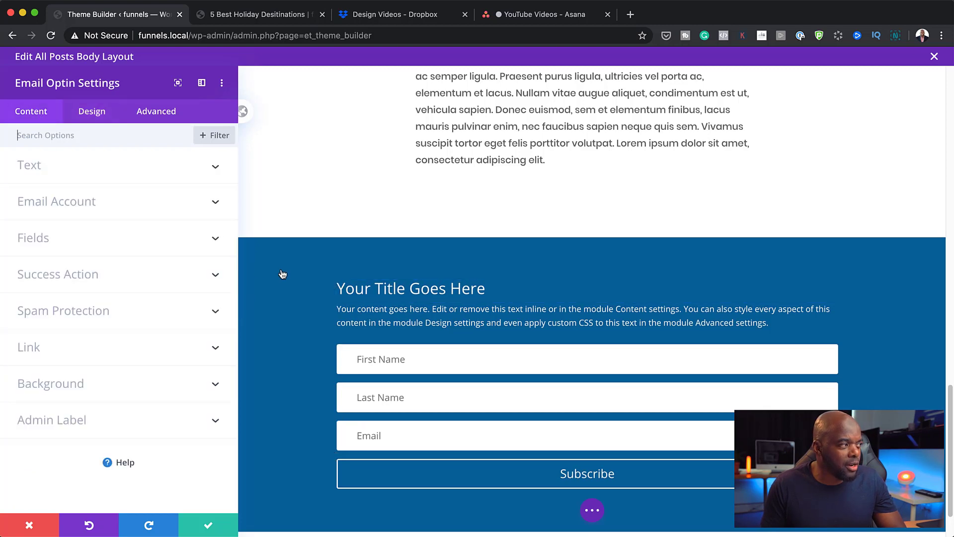
Replace the Email Optin's default title with 'Download My Travel Guide'
left_click(70, 167)
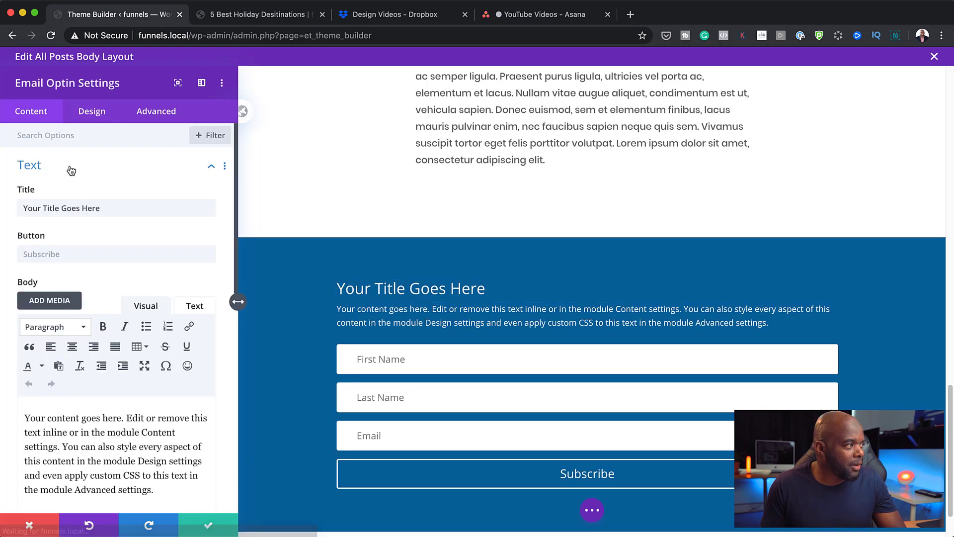
triple_click(110, 208)
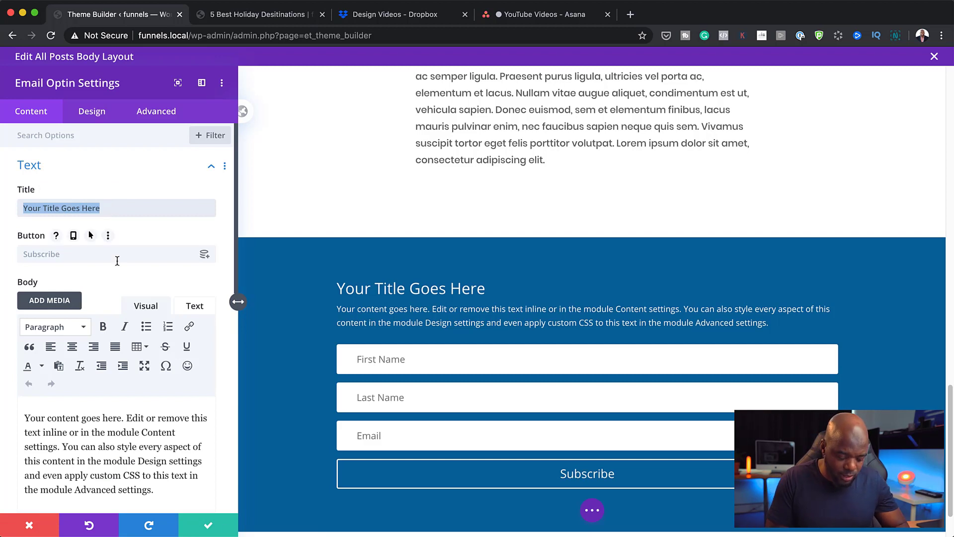
type("D")
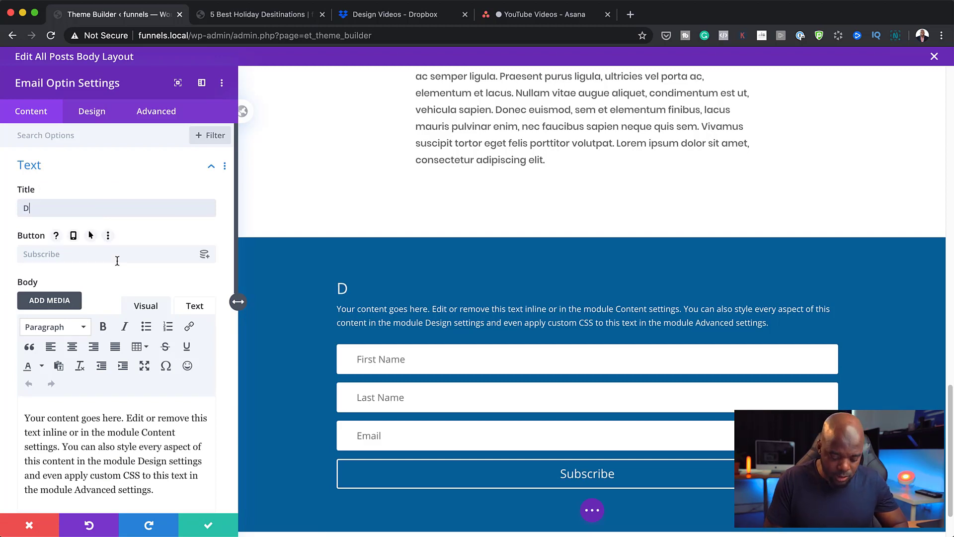
type("ownload My Travel")
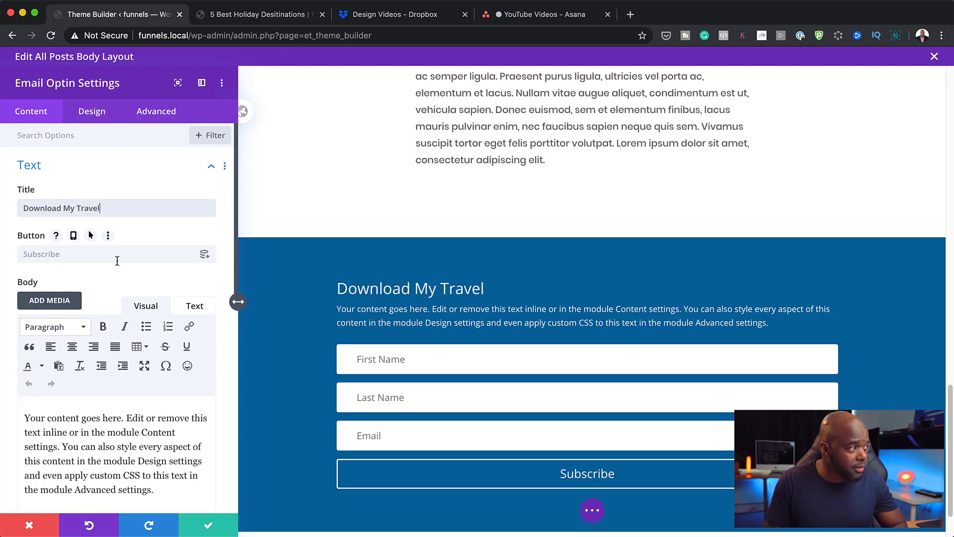
type(" Guide")
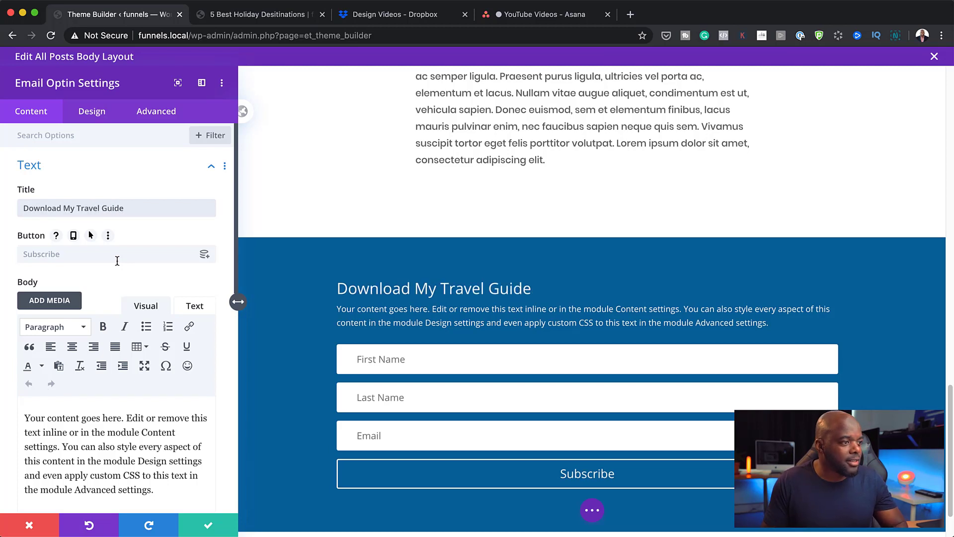
left_click(87, 114)
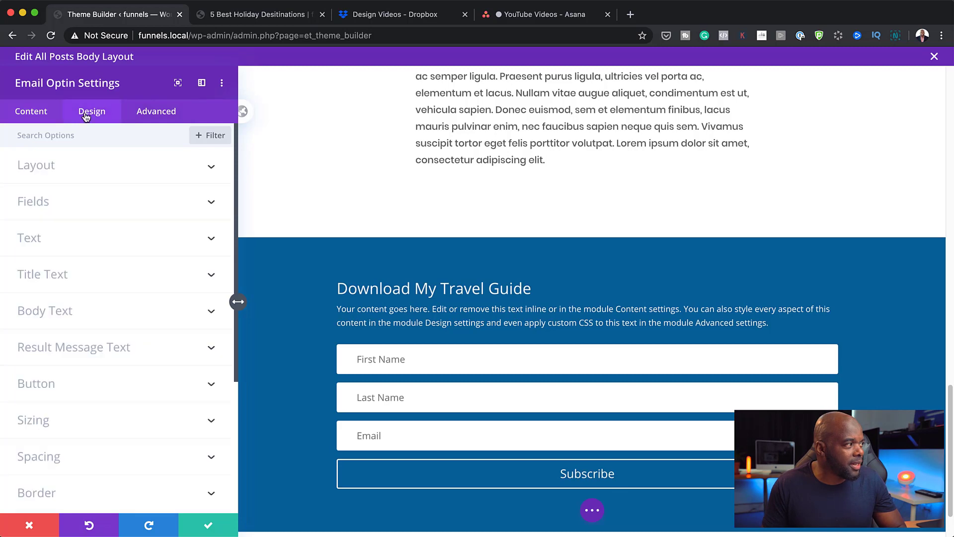
left_click(47, 112)
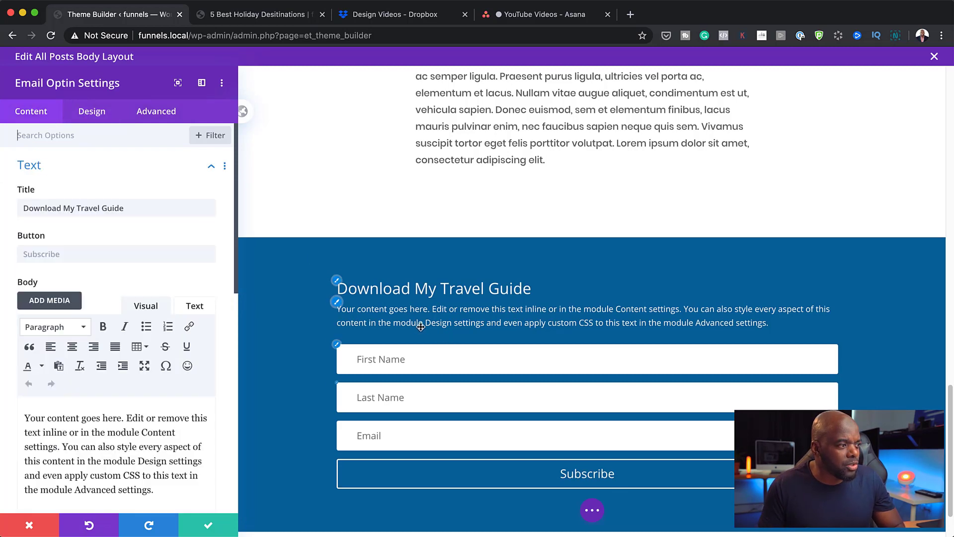
Open lorem2.com in a new tab and select the second paragraph beginning 'Donec nec justo'
left_click(630, 15)
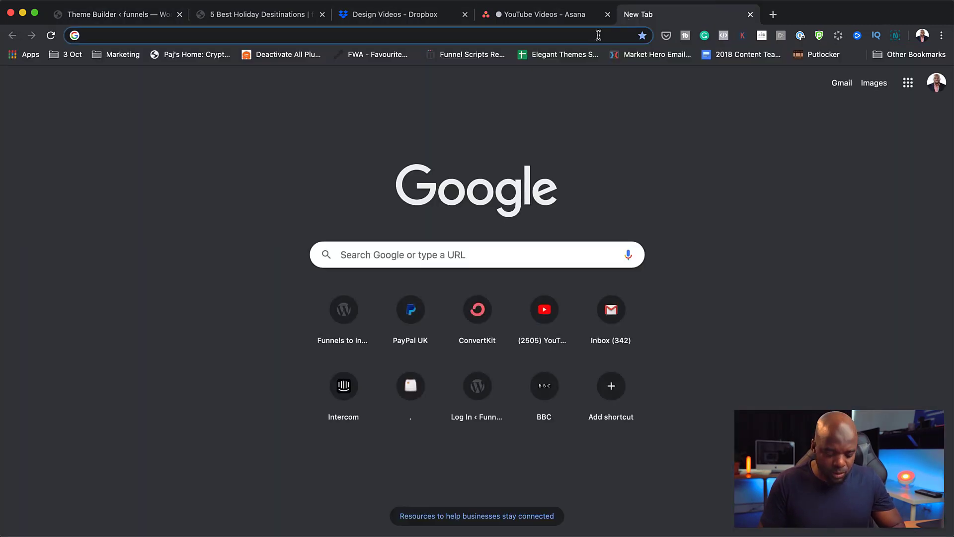
type("lorem2.com")
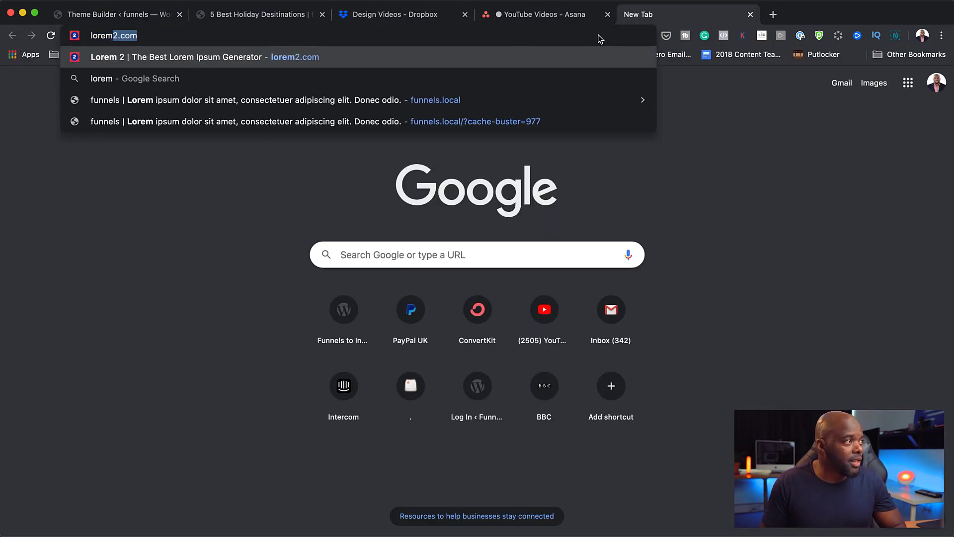
key("Return")
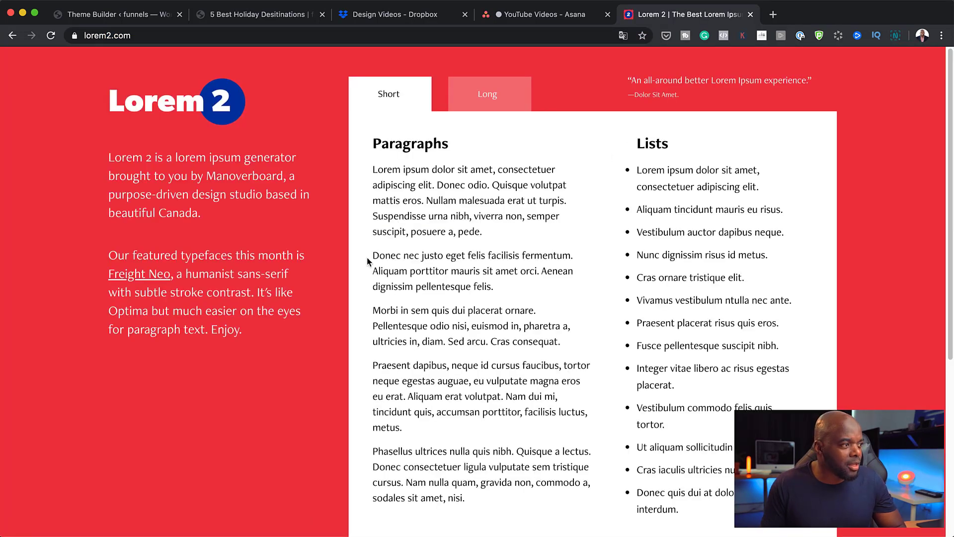
left_click_drag(373, 256, 509, 290)
key("super+c")
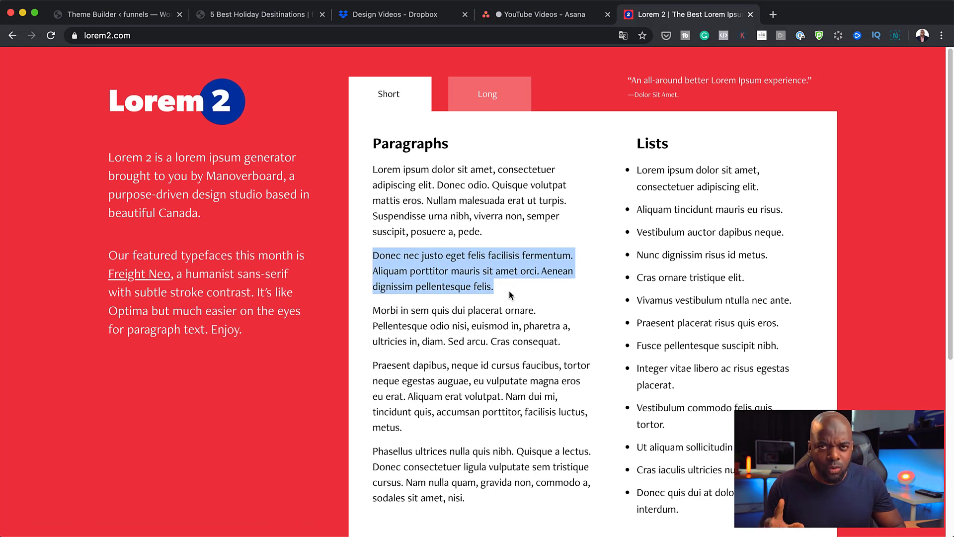
Paste the 'Donec nec justo eget felis…' Lorem ipsum paragraph over the opt-in's placeholder body text
left_click(133, 14)
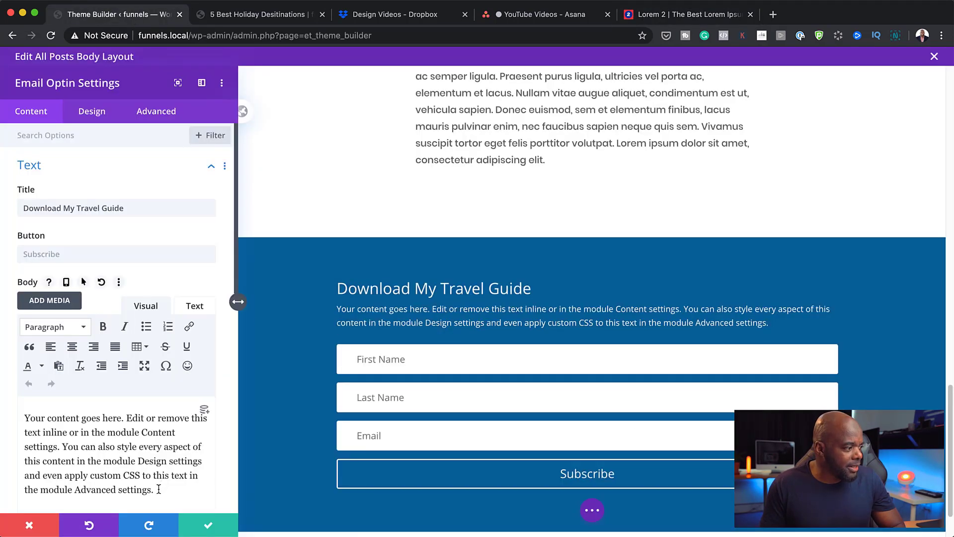
left_click_drag(159, 489, 2, 394)
key("super+v")
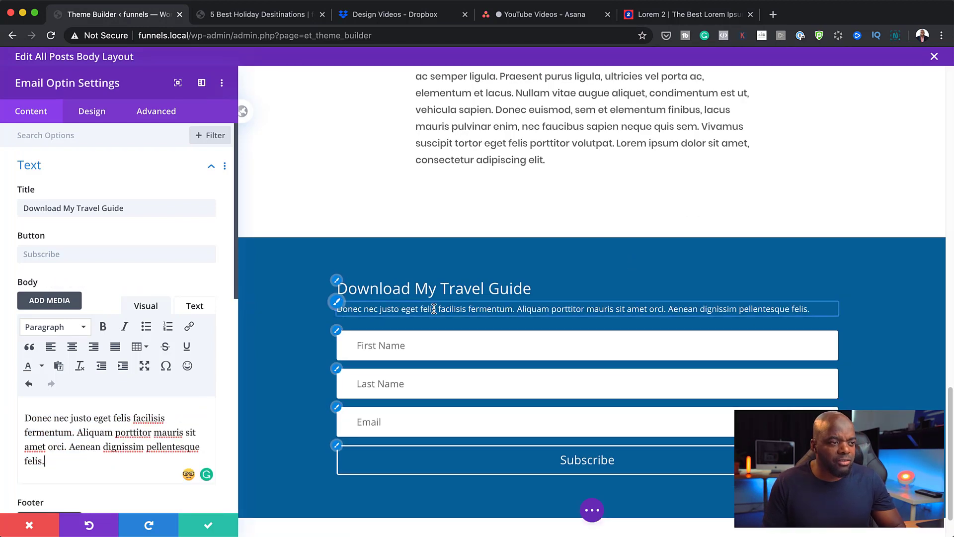
Center-align the opt-in's title and description text
left_click(91, 113)
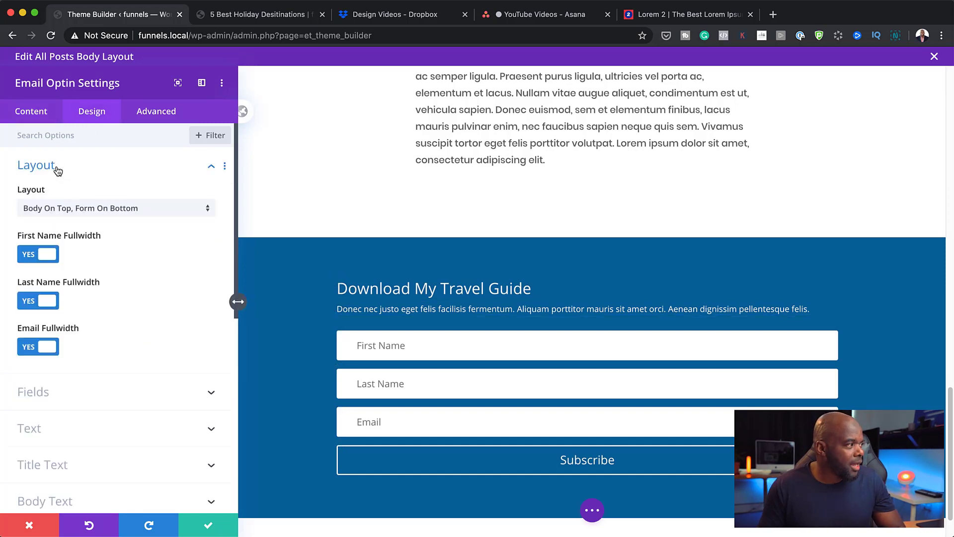
left_click(52, 239)
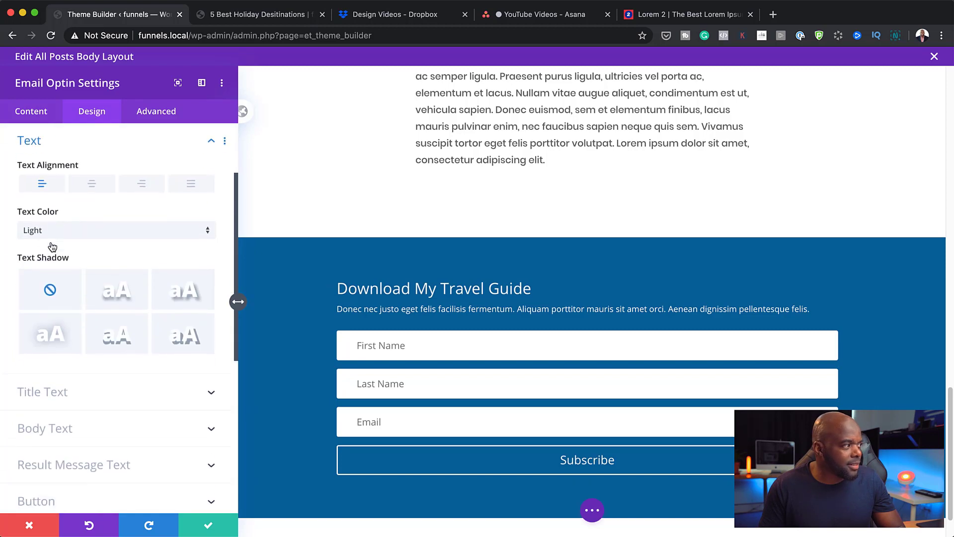
left_click(82, 189)
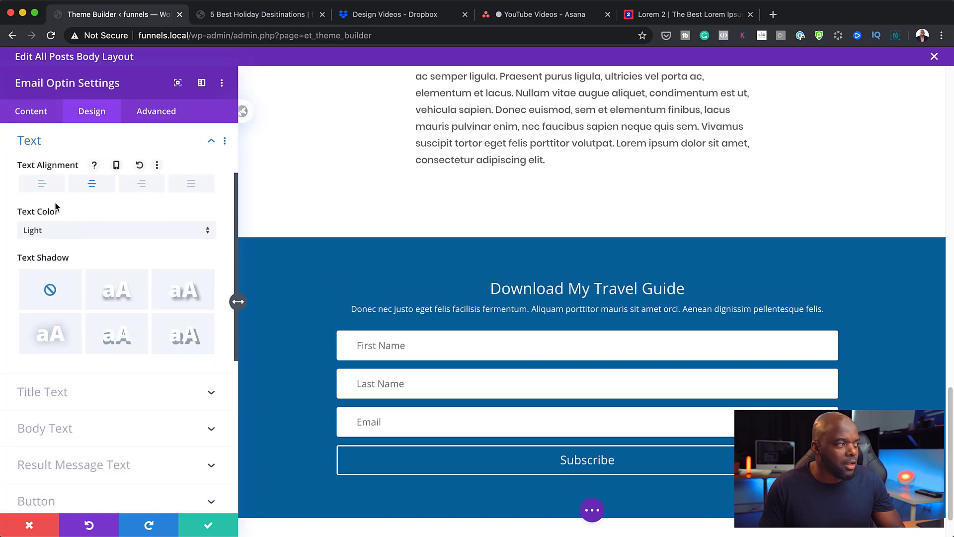
Set the opt-in title font to Poppins with Semi Bold weight
left_click(75, 395)
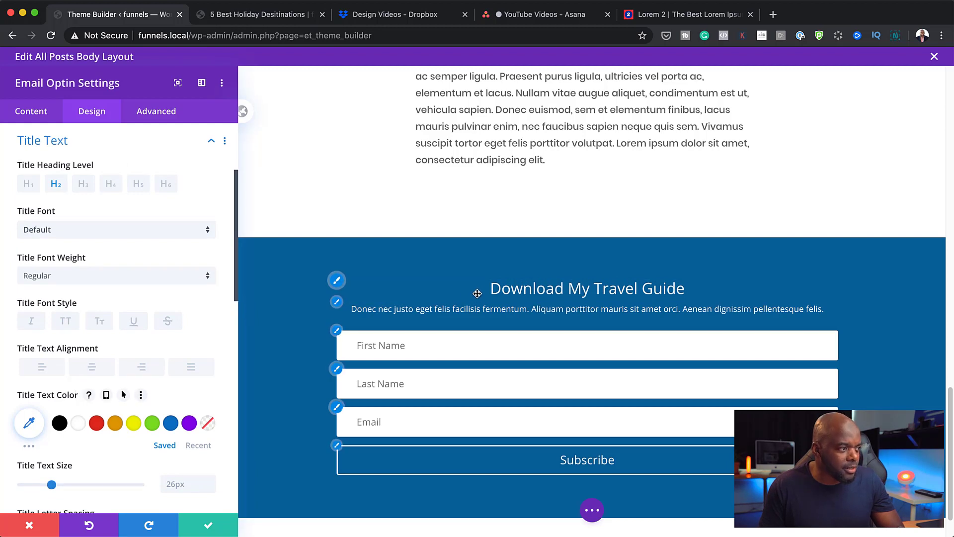
left_click(114, 232)
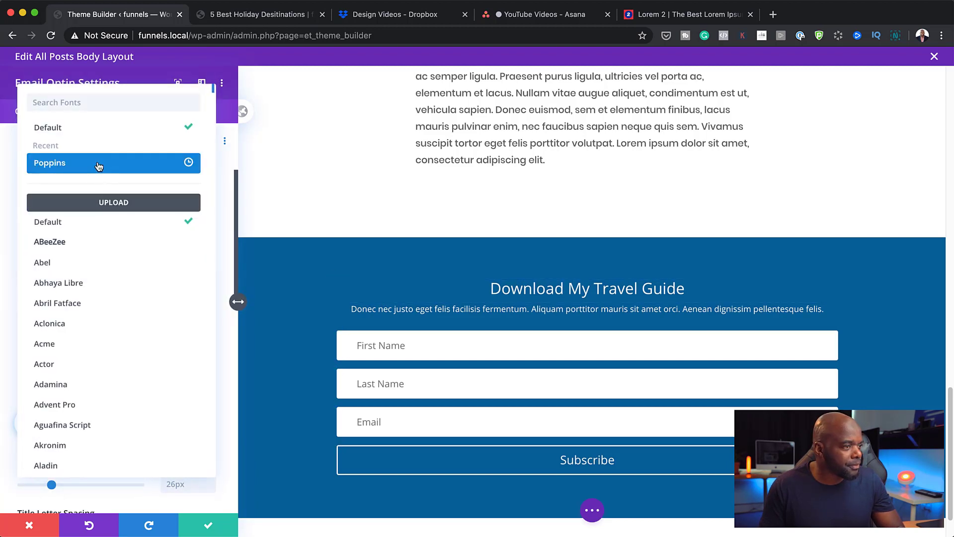
left_click(99, 168)
left_click(78, 280)
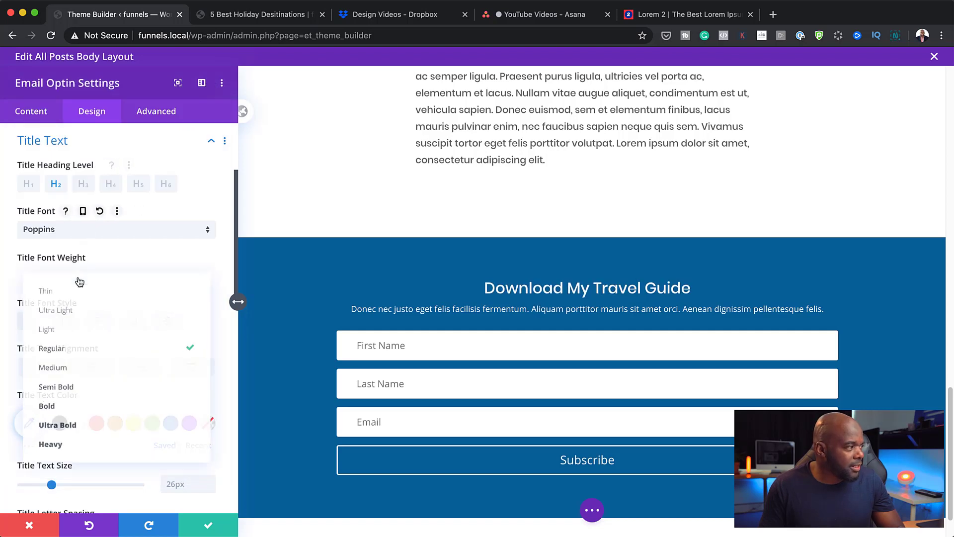
left_click(107, 388)
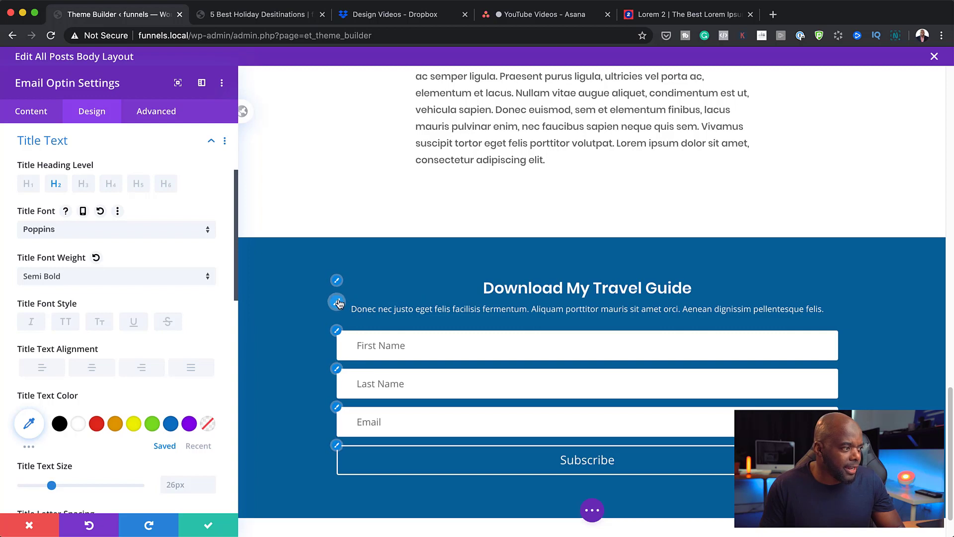
Set the body text font to Poppins at 16px
left_click(337, 302)
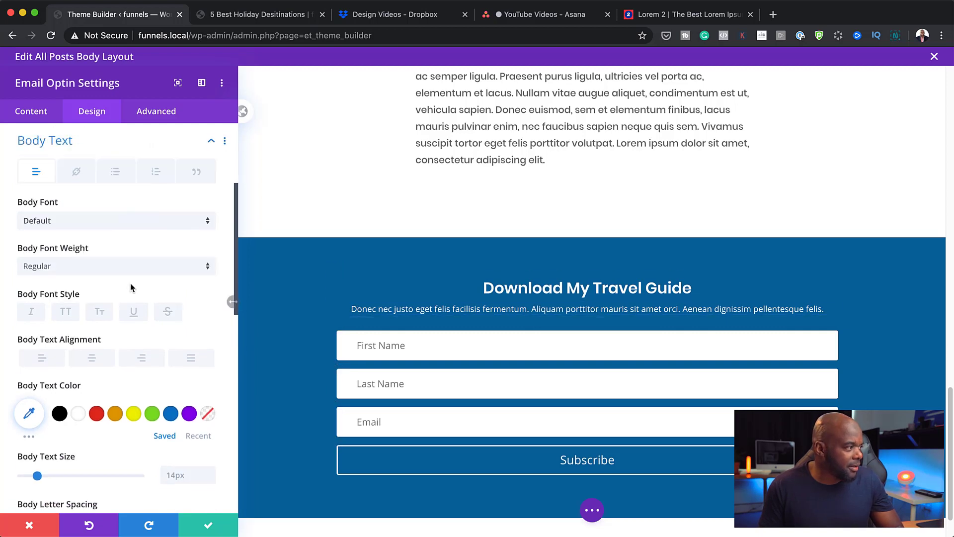
left_click(88, 223)
left_click(85, 165)
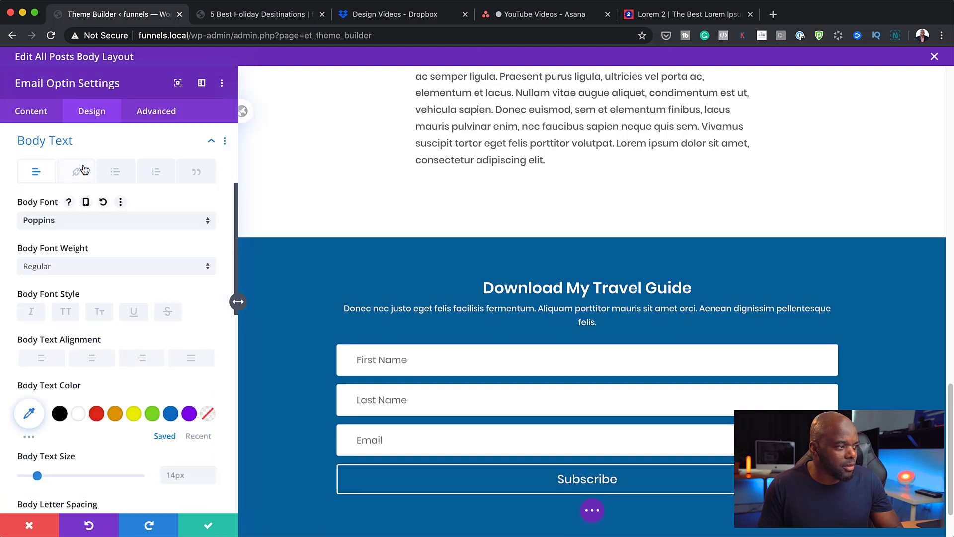
left_click(209, 471)
left_click(210, 472)
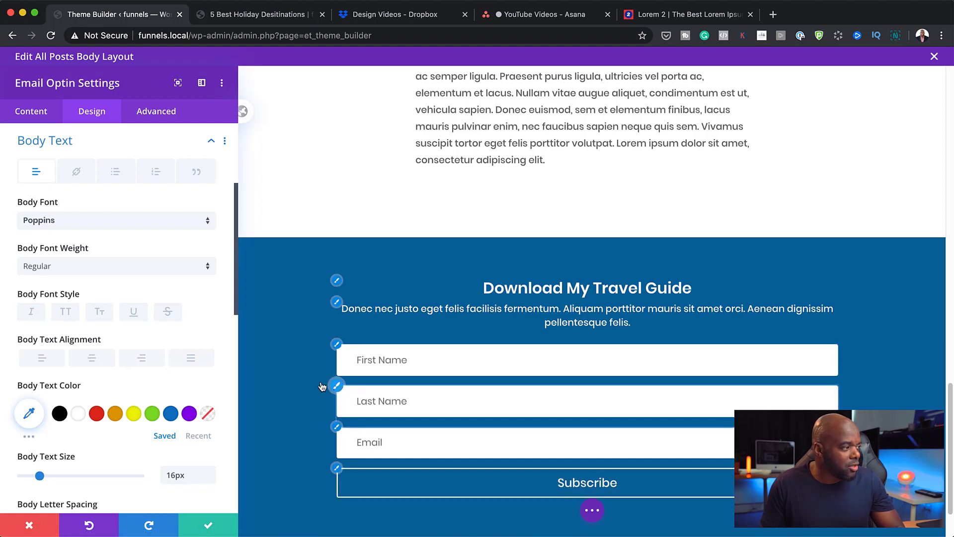
Choose MailPoet as the email service and add a new account named 'M'
left_click(42, 115)
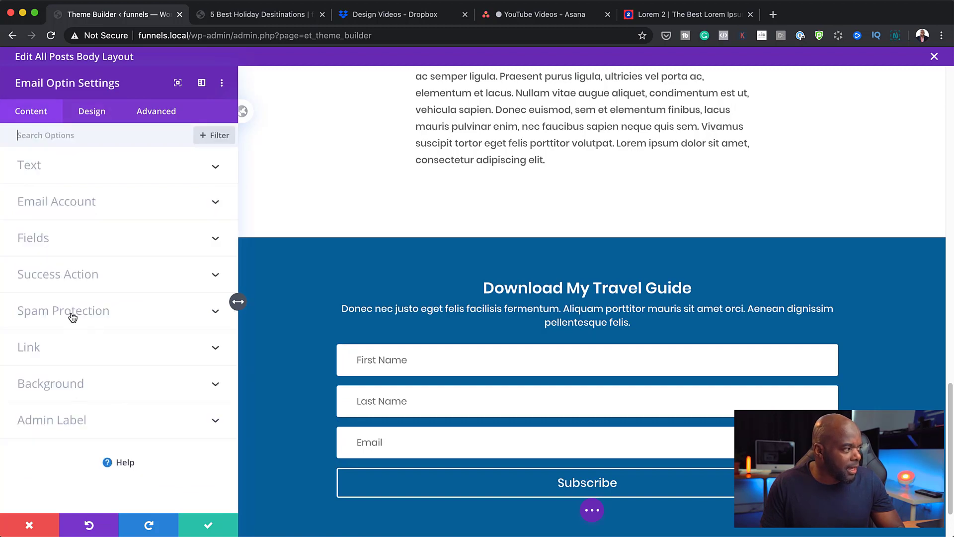
left_click(75, 202)
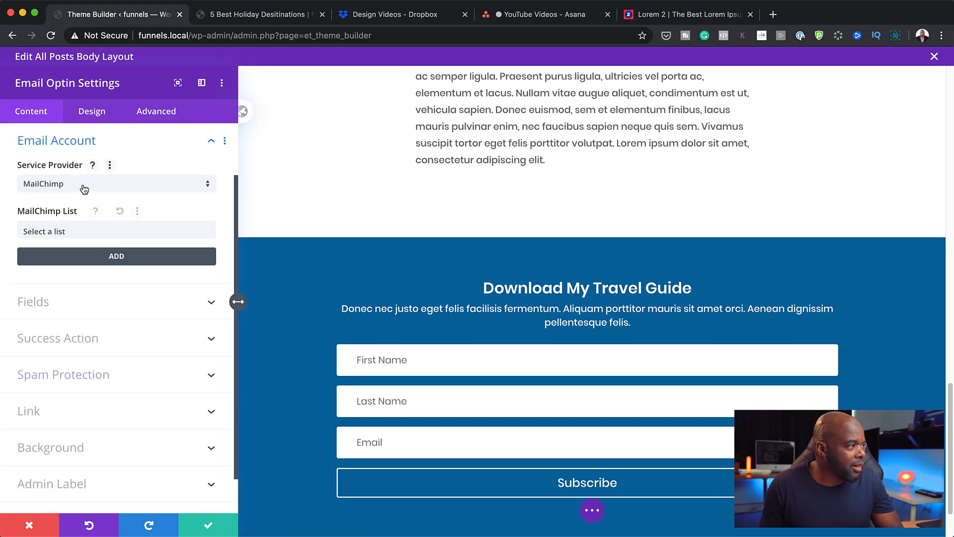
left_click(85, 189)
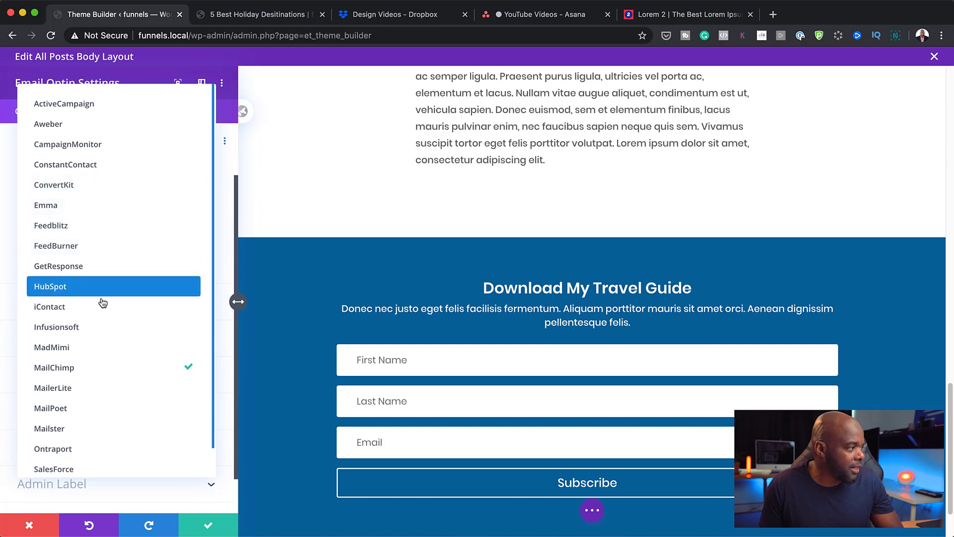
left_click(82, 408)
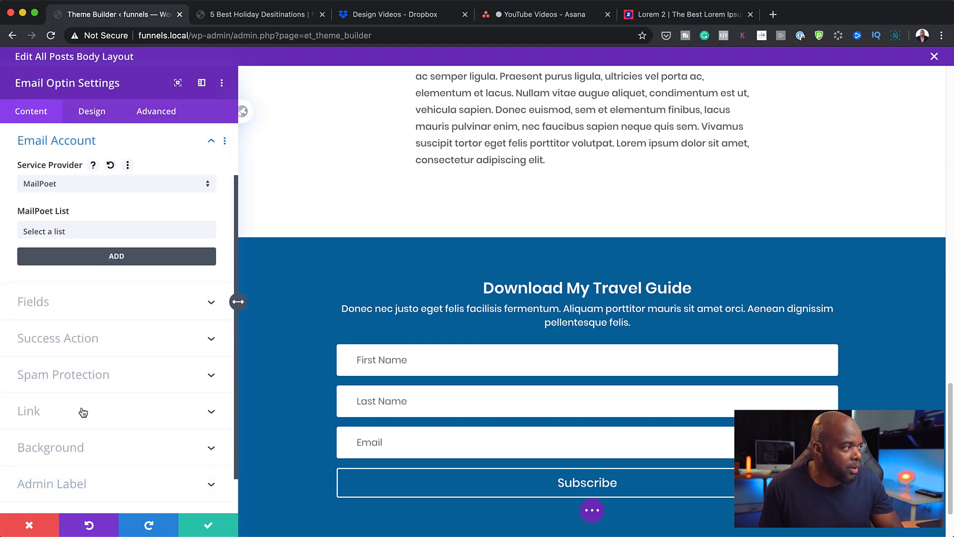
left_click(74, 230)
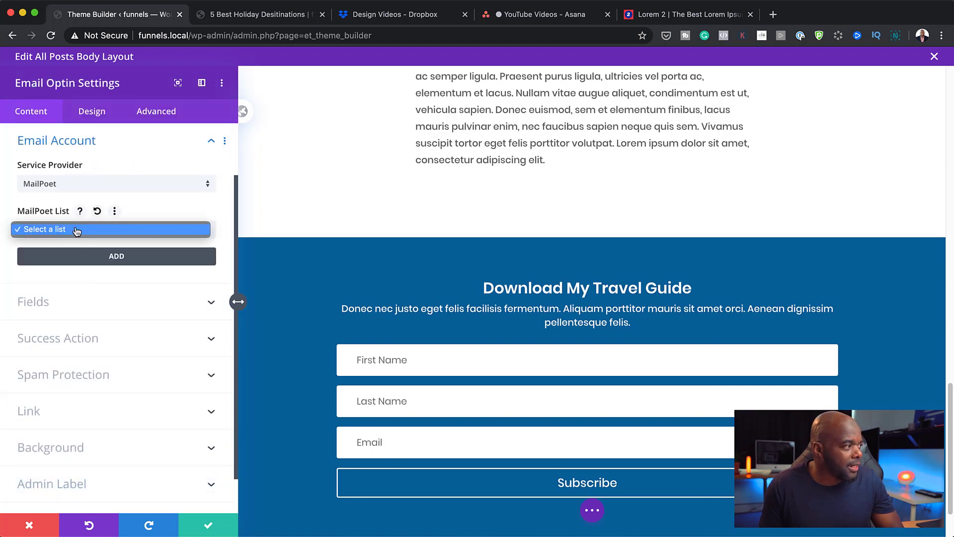
left_click(128, 259)
left_click(127, 258)
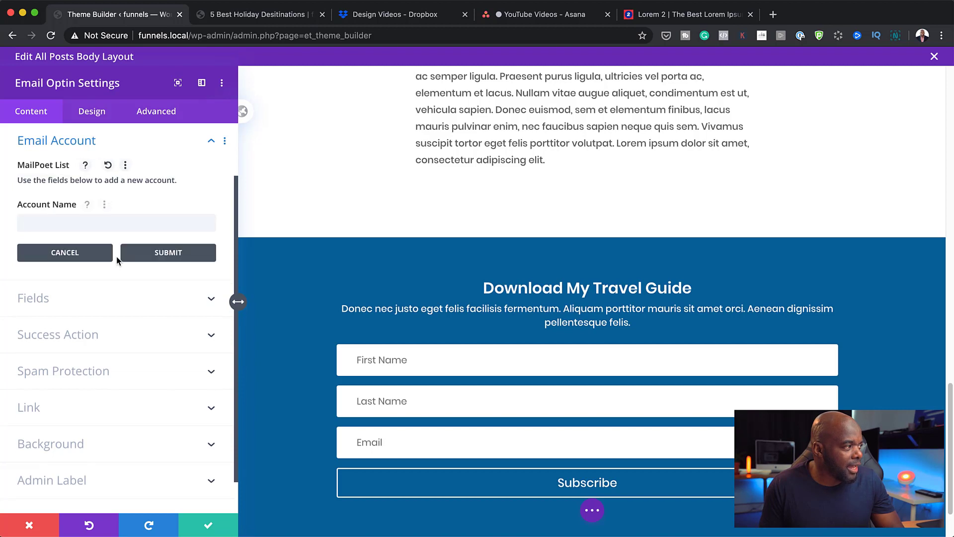
left_click(105, 224)
type("Mak")
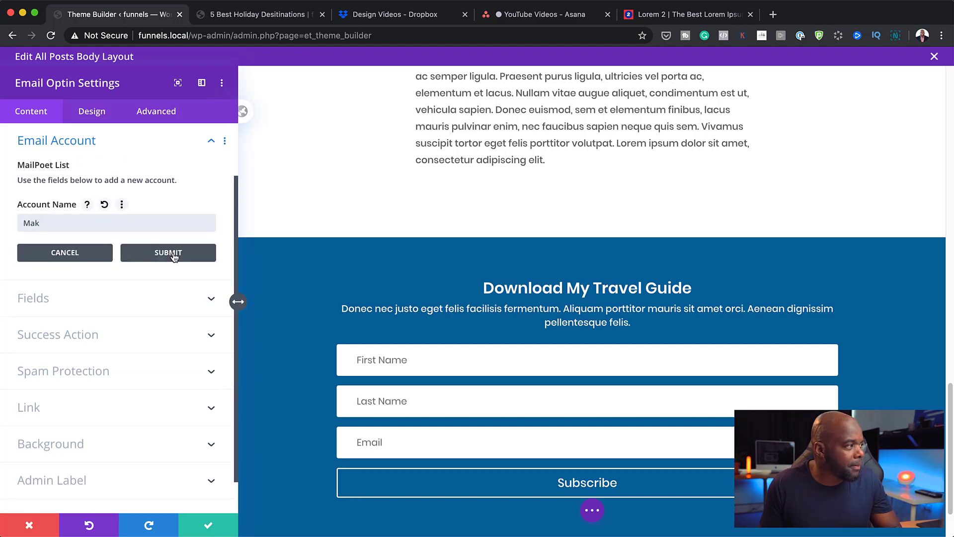
left_click(173, 255)
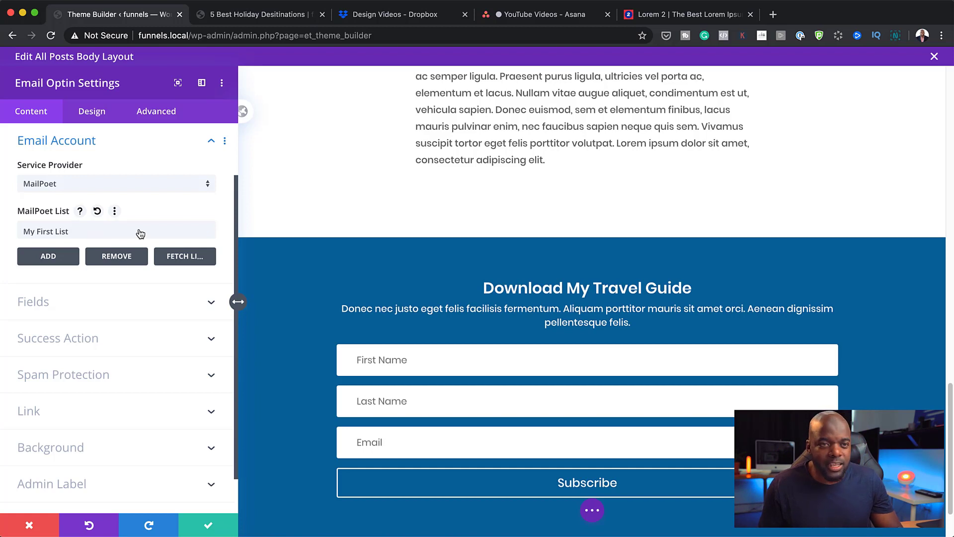
Turn off the Last Name field while keeping the First Name field shown
left_click(88, 305)
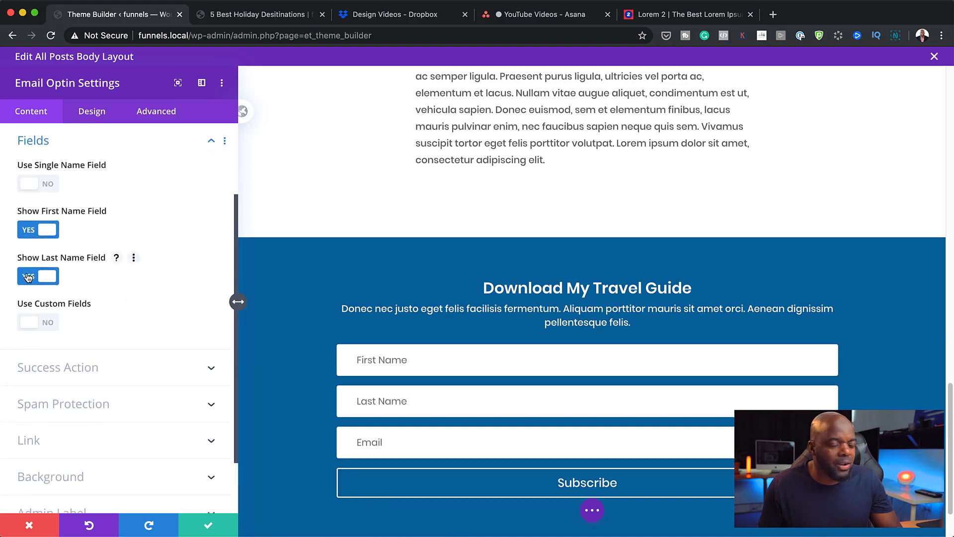
left_click(28, 277)
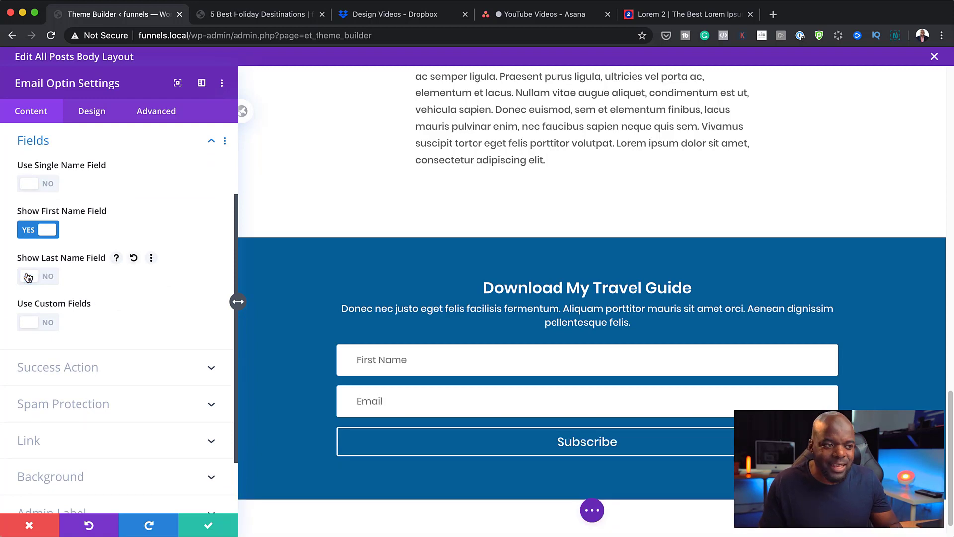
left_click(29, 231)
left_click(48, 234)
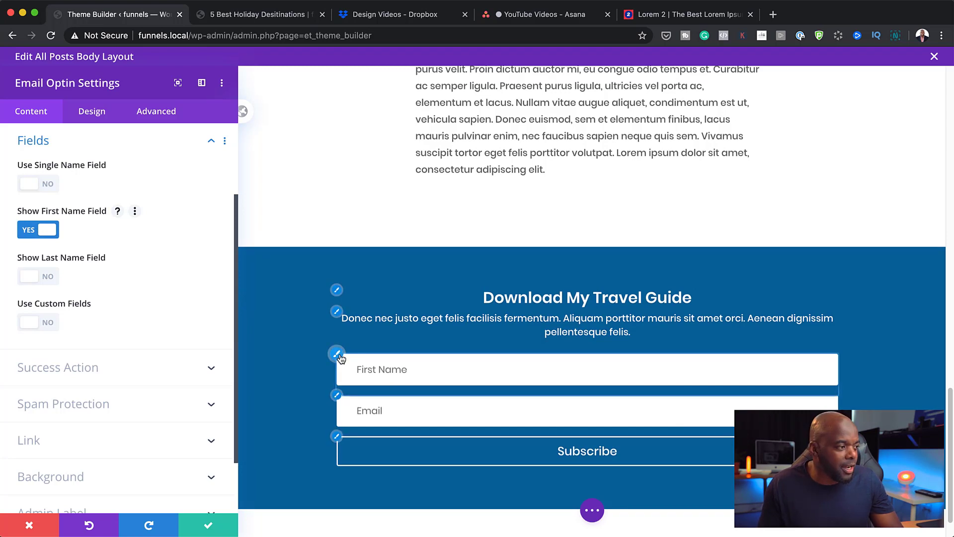
Make the form fields' background transparent with light grey #cbcbcb text
left_click(338, 355)
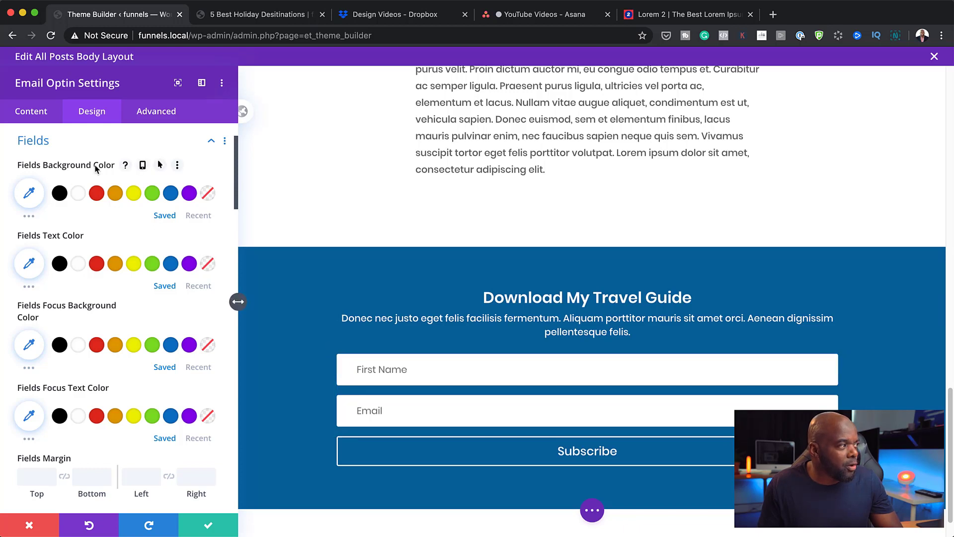
left_click(207, 194)
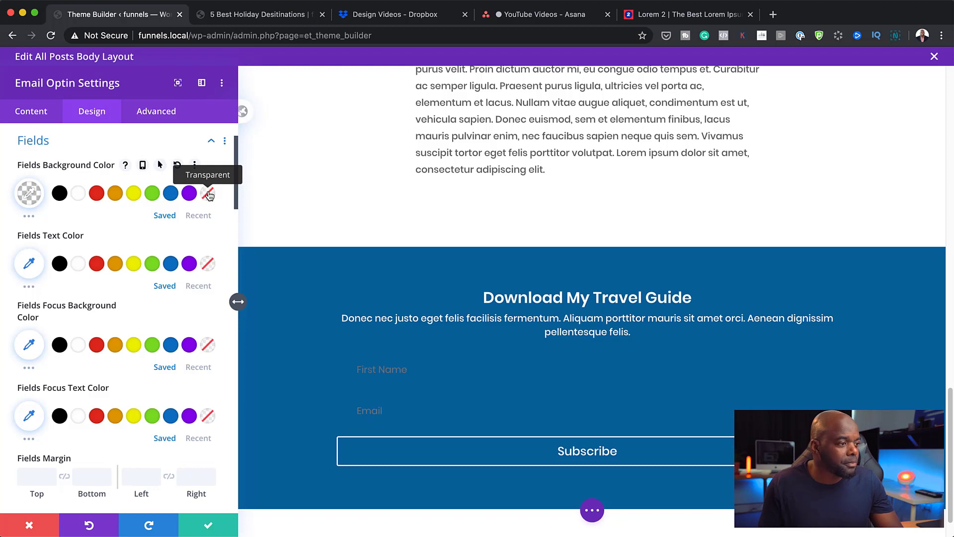
left_click(31, 263)
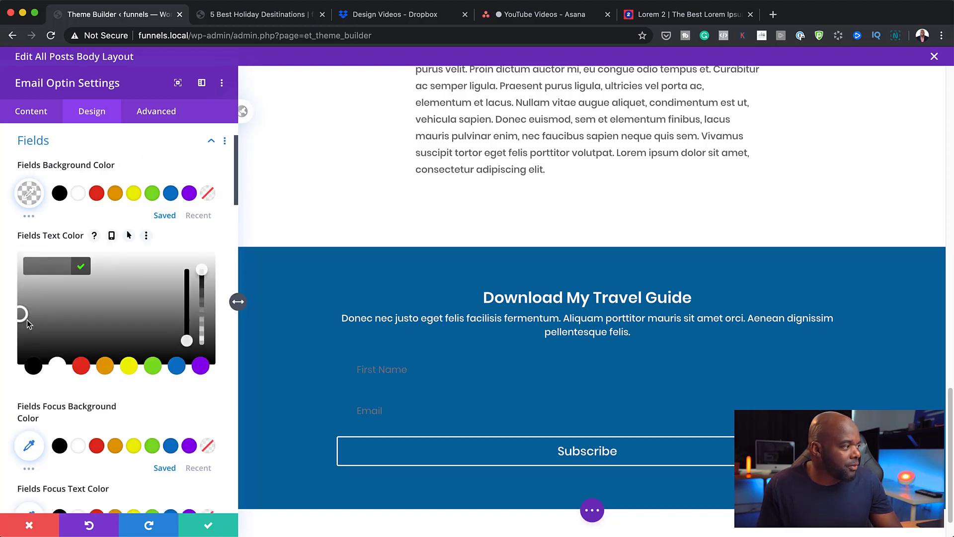
left_click_drag(21, 312, 21, 283)
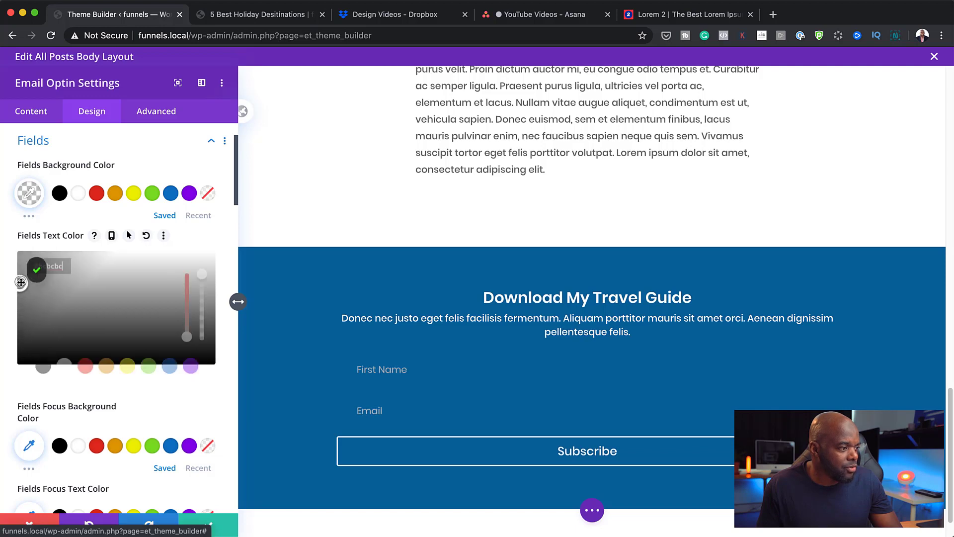
left_click(227, 240)
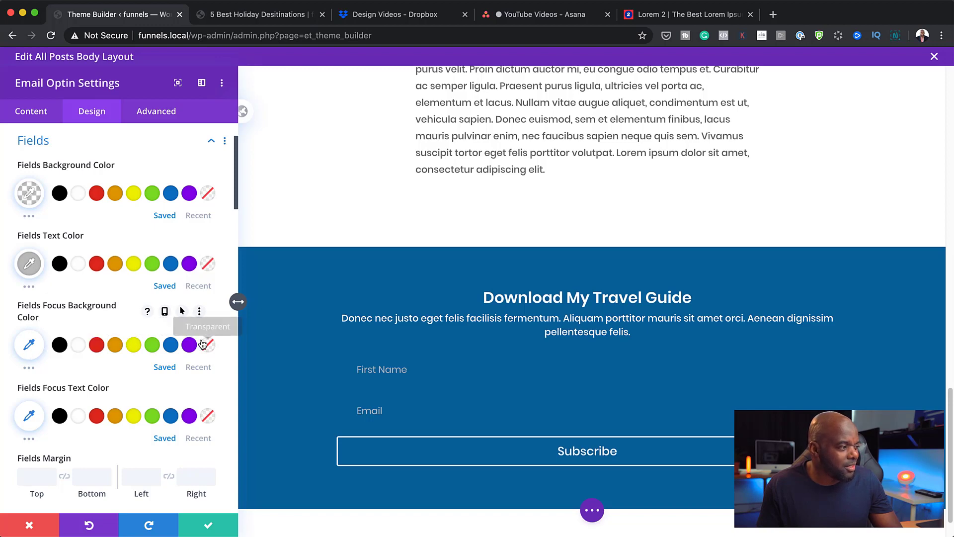
Set the opt-in module's border width to 2px
scroll(102, 355, "down", 5)
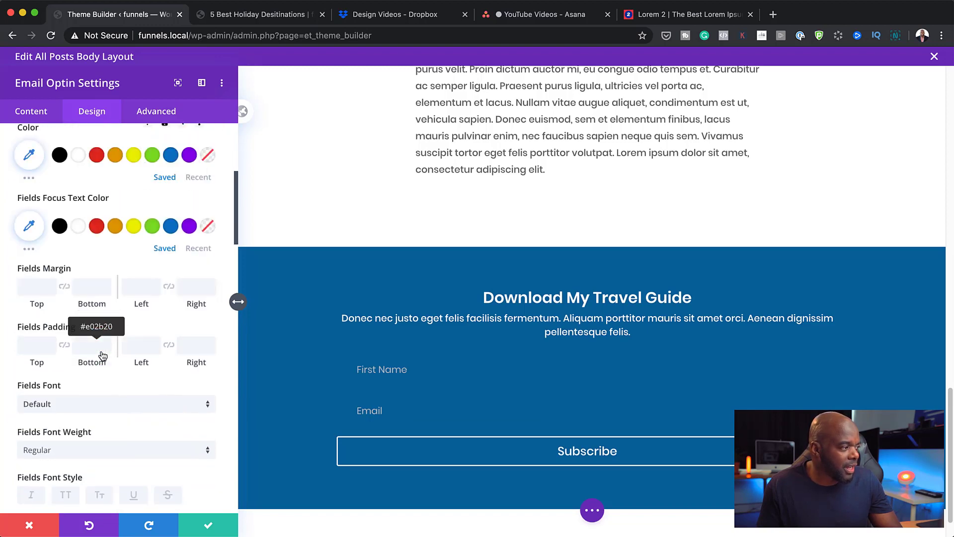
scroll(102, 355, "down", 2)
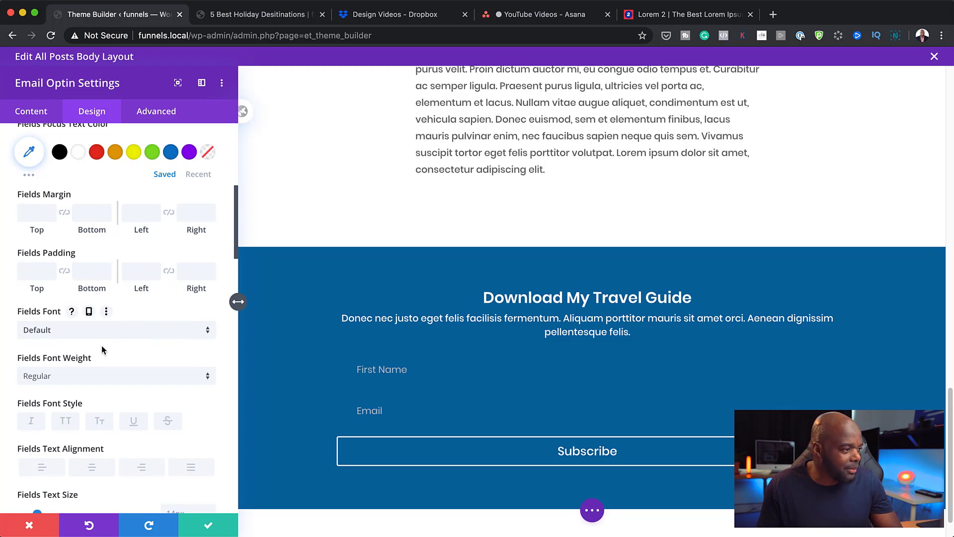
scroll(124, 371, "down", 13)
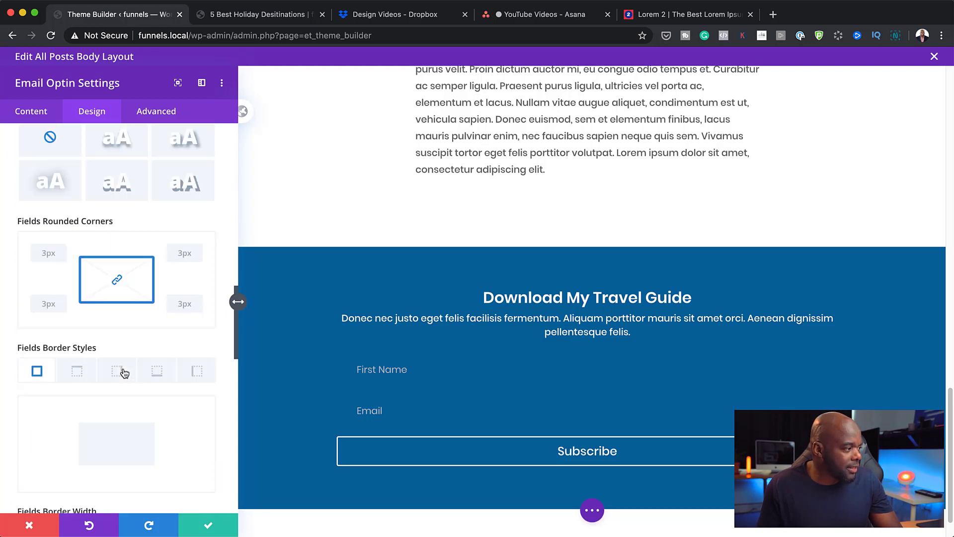
scroll(124, 373, "down", 7)
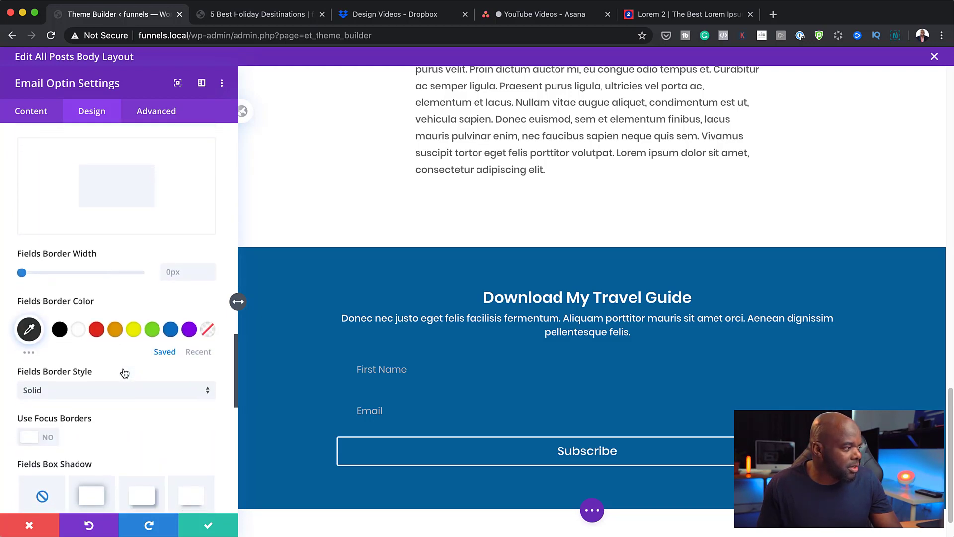
scroll(125, 373, "down", 4)
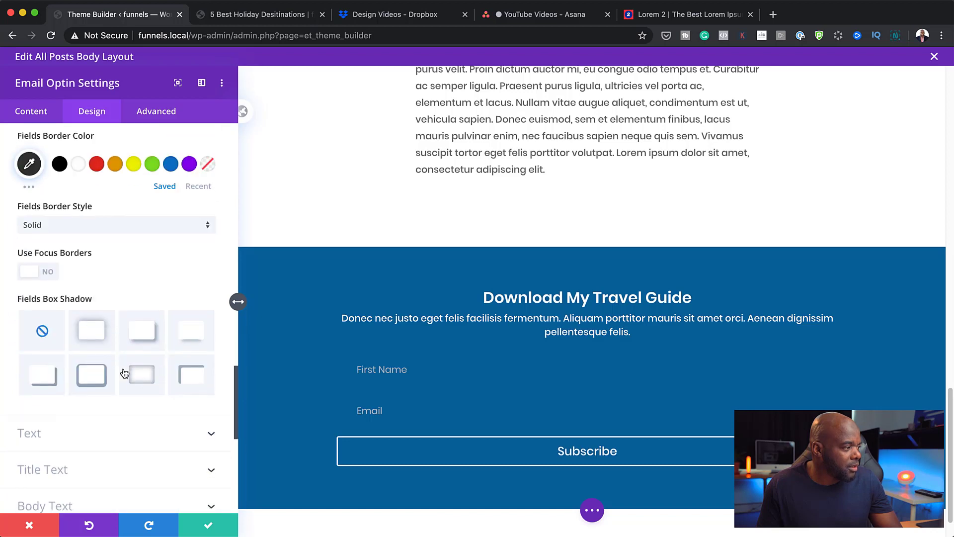
scroll(124, 373, "down", 8)
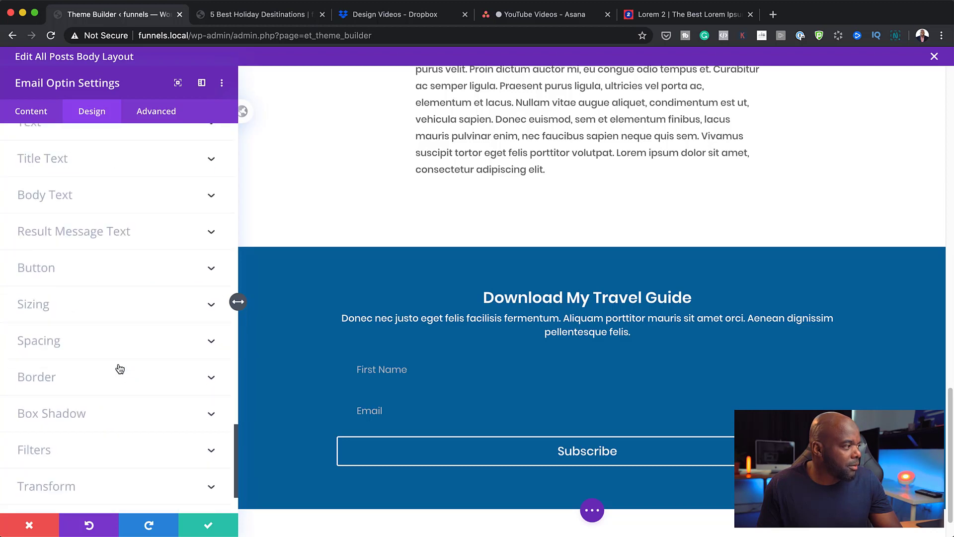
left_click(73, 389)
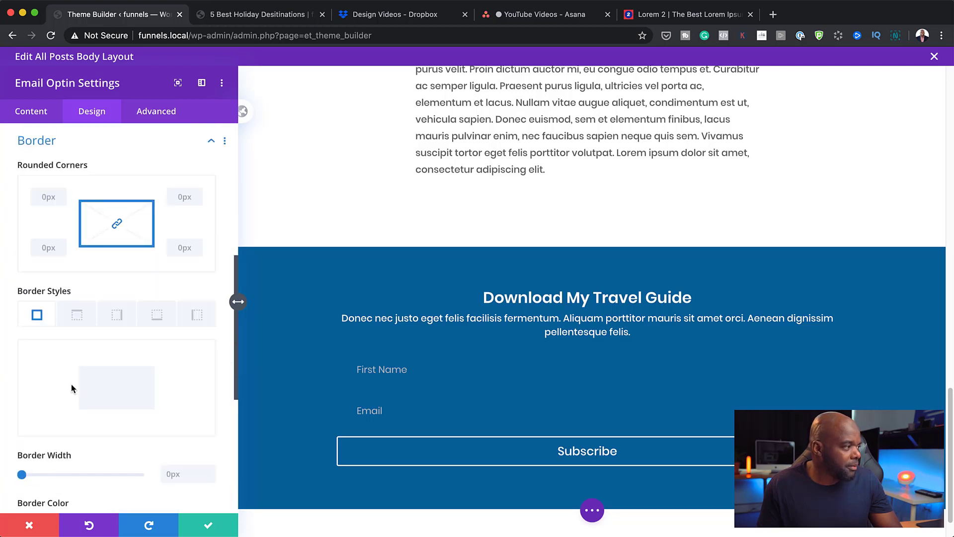
scroll(32, 461, "down", 1)
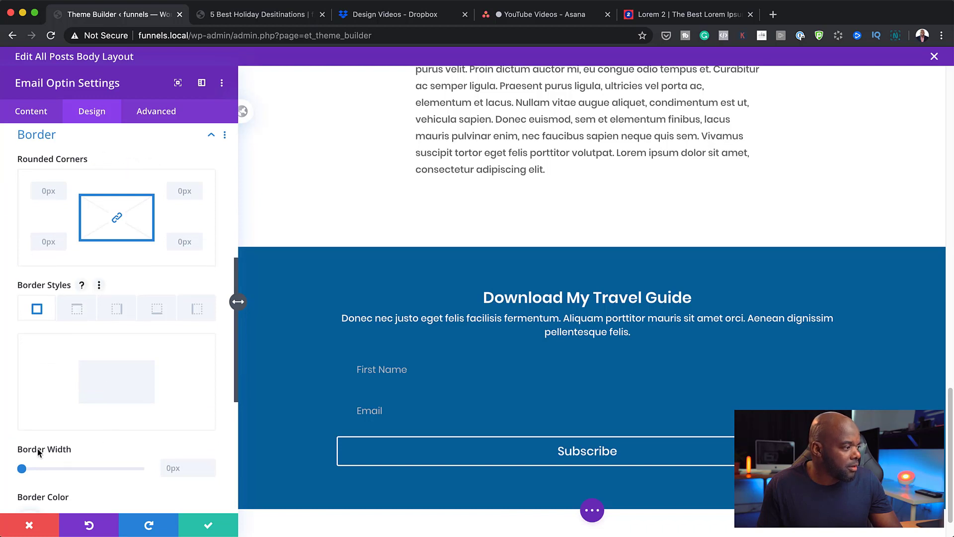
left_click_drag(23, 469, 13, 470)
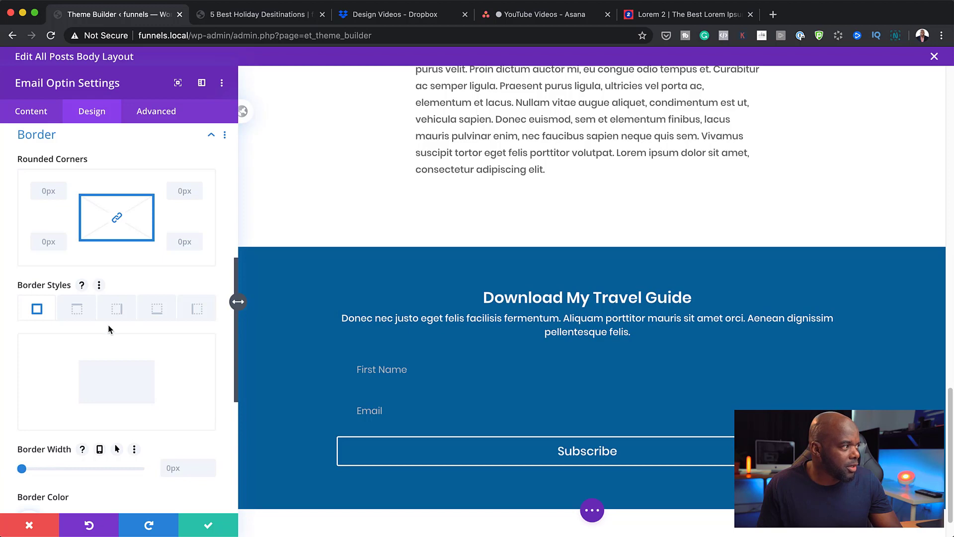
scroll(109, 329, "up", 10)
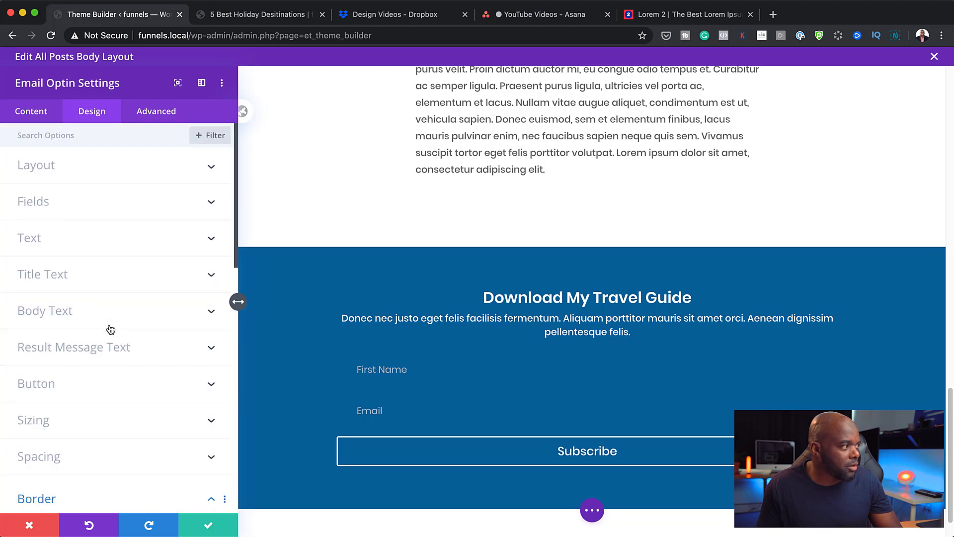
Give the form fields a 2px white border
left_click(68, 204)
scroll(141, 407, "down", 10)
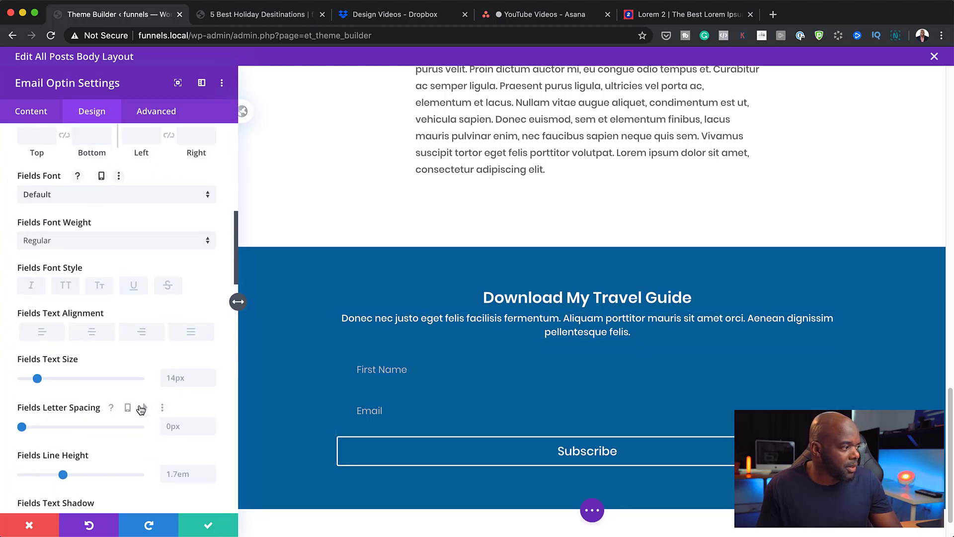
scroll(141, 407, "down", 6)
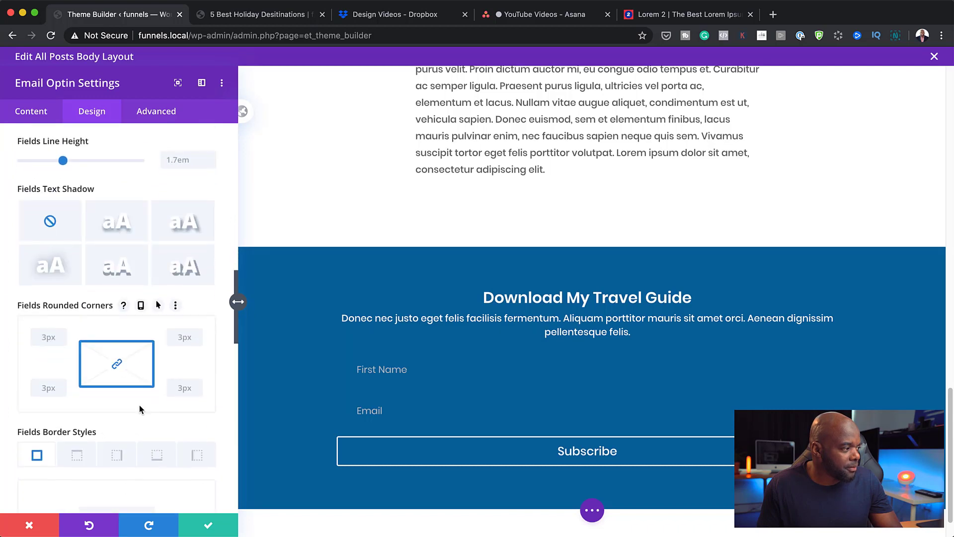
scroll(138, 406, "down", 5)
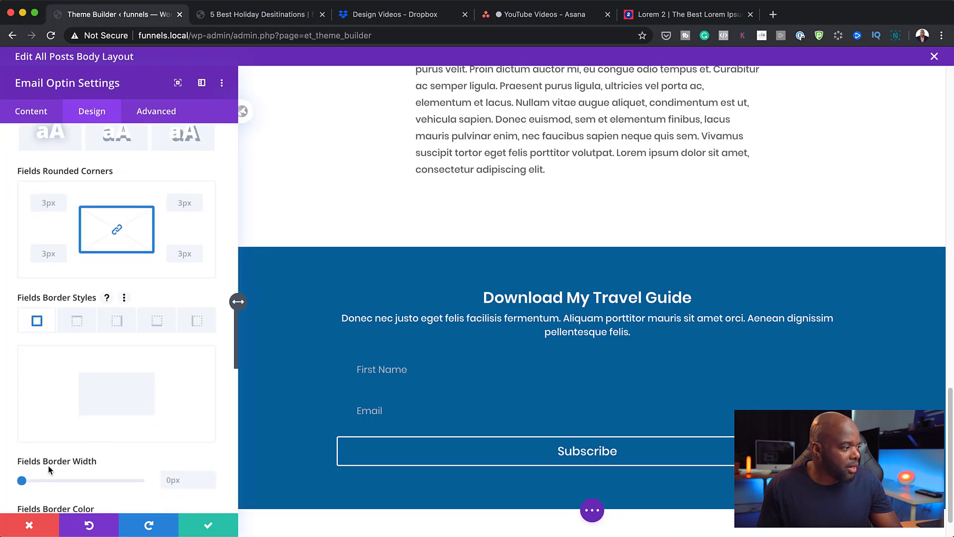
left_click_drag(22, 481, 26, 481)
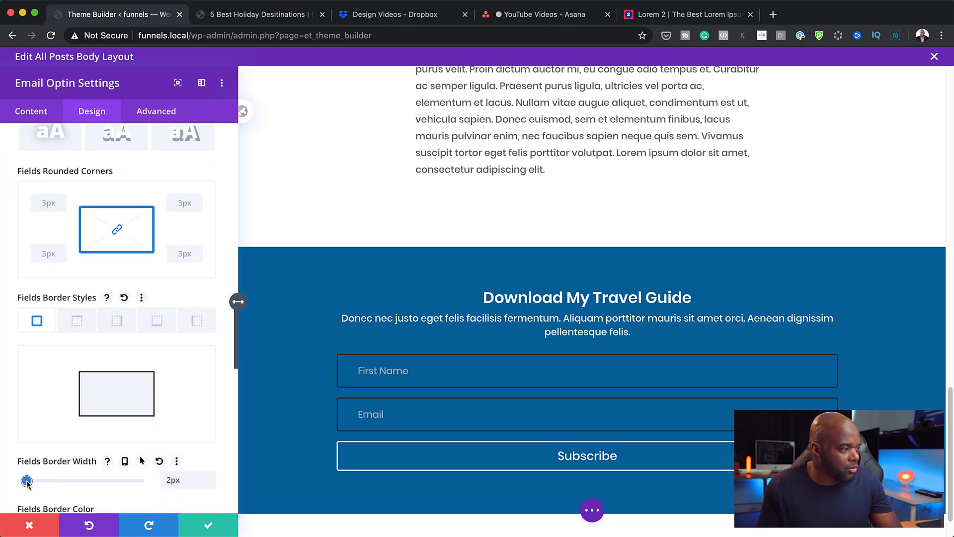
scroll(132, 375, "down", 3)
left_click(78, 403)
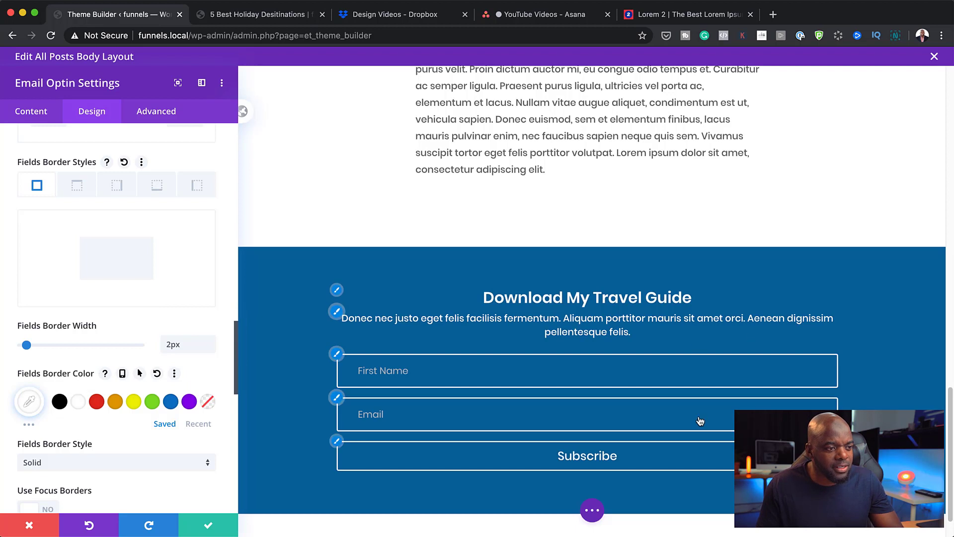
Enable custom button styles and give Subscribe a #e09900 background with an 8px orange border
left_click(337, 441)
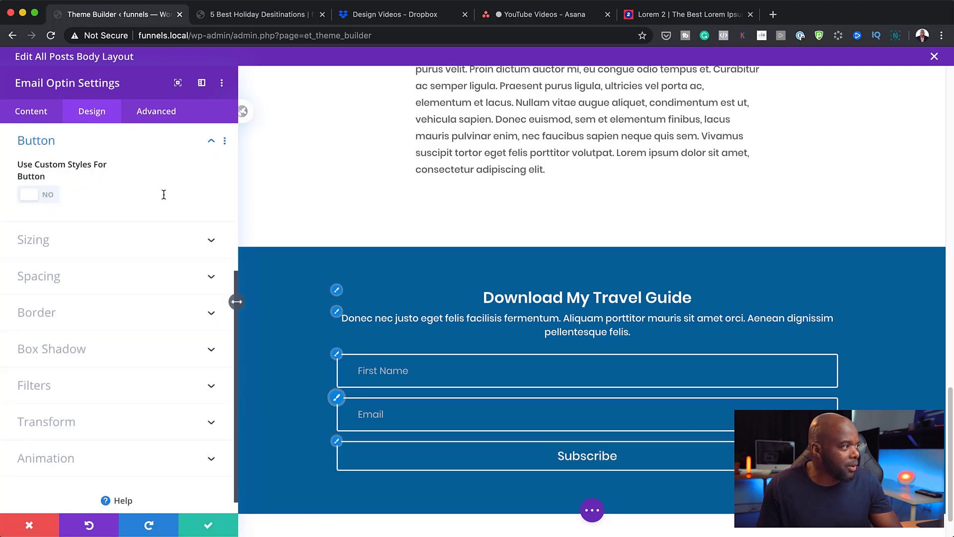
left_click(47, 199)
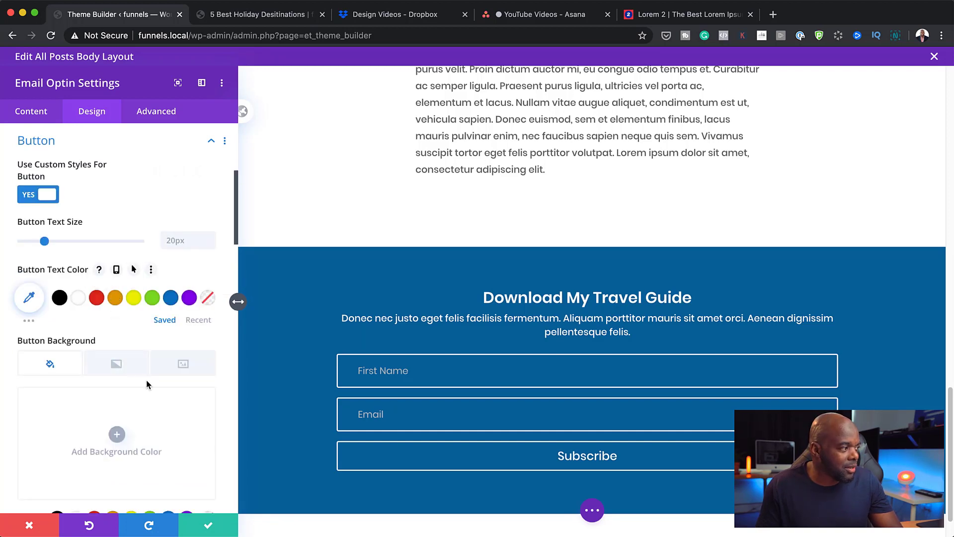
scroll(147, 380, "down", 1)
scroll(148, 381, "down", 3)
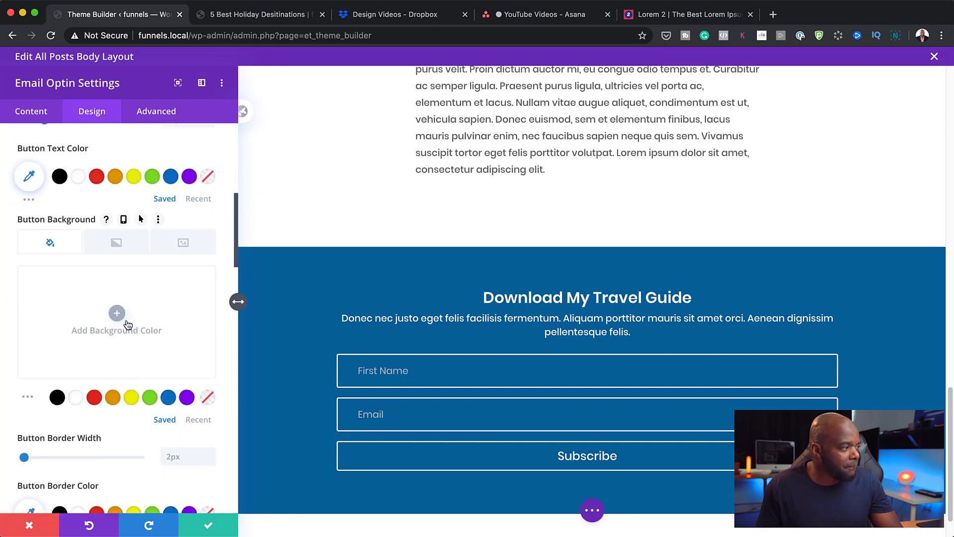
left_click(112, 399)
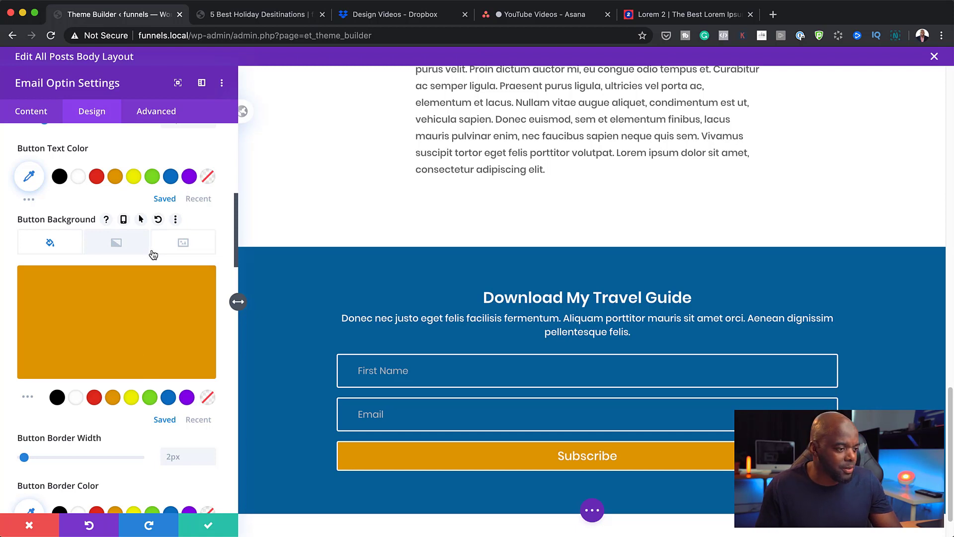
scroll(164, 420, "down", 2)
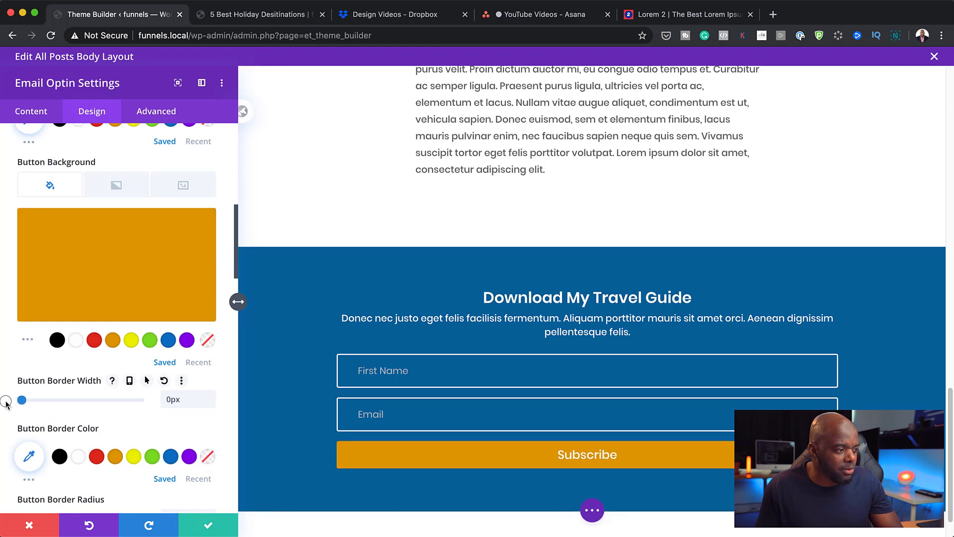
scroll(121, 408, "down", 1)
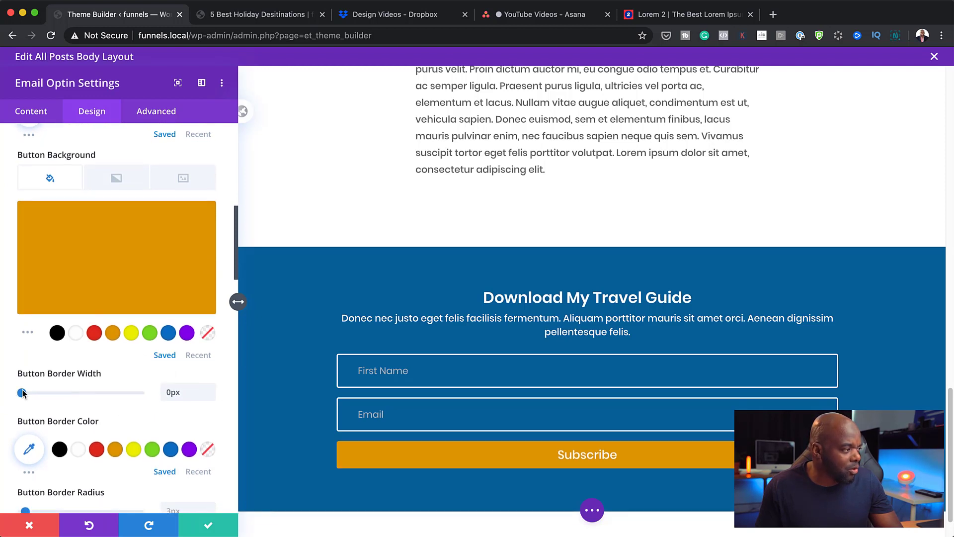
left_click_drag(22, 393, 32, 394)
left_click(115, 449)
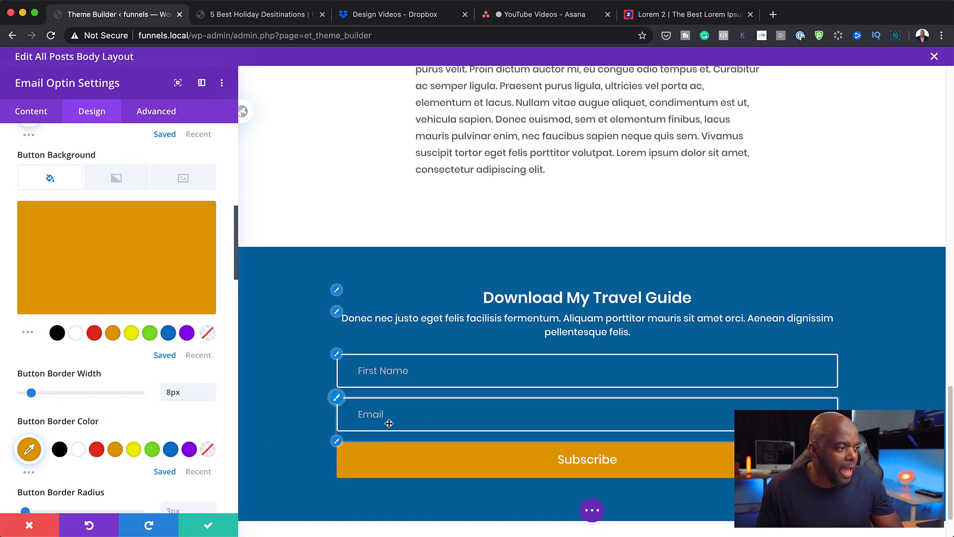
Narrow the opt-in row's width from 70% to about 60% and save
left_click(209, 525)
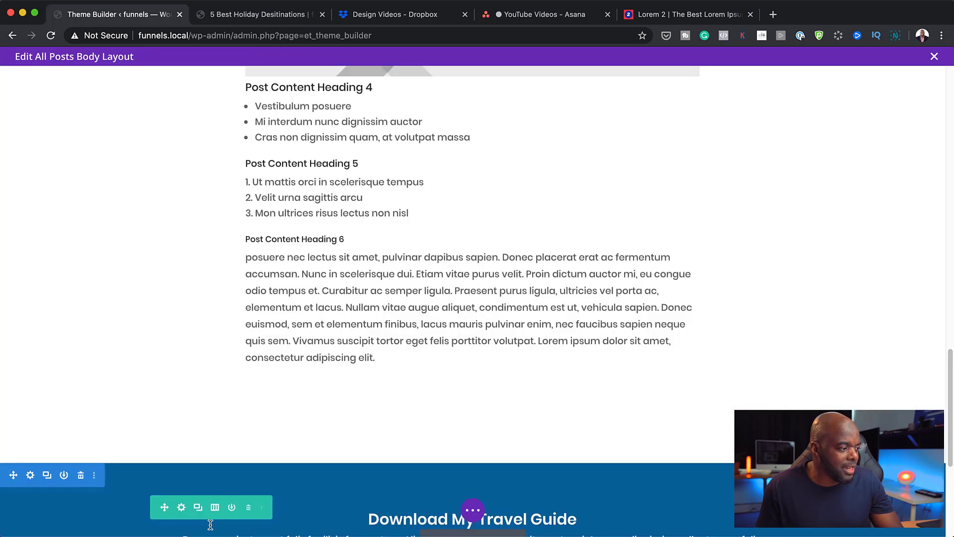
scroll(494, 402, "down", 5)
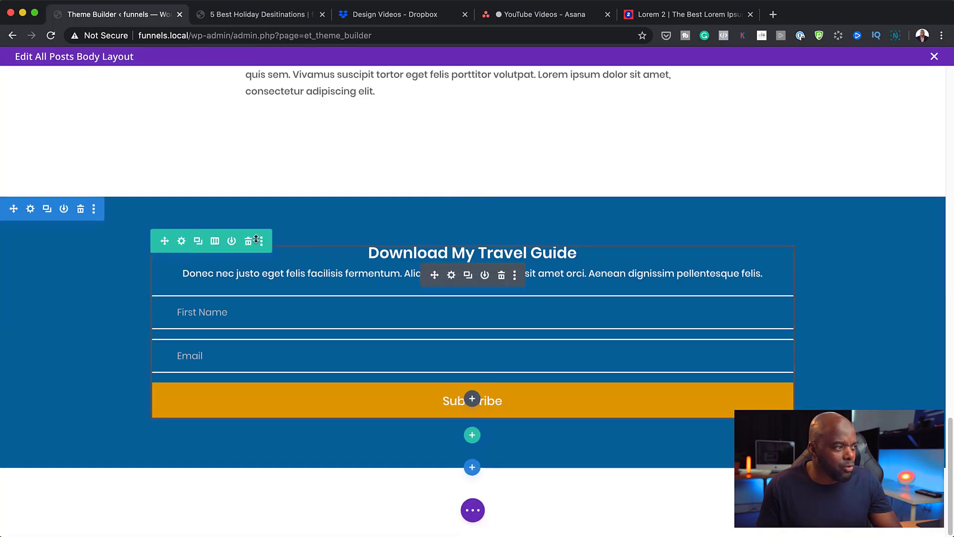
left_click(181, 241)
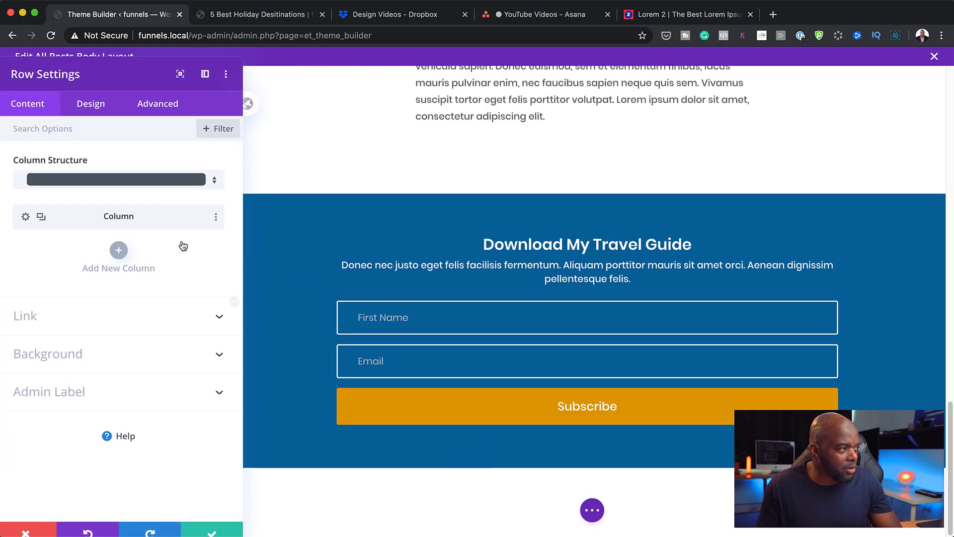
left_click(99, 113)
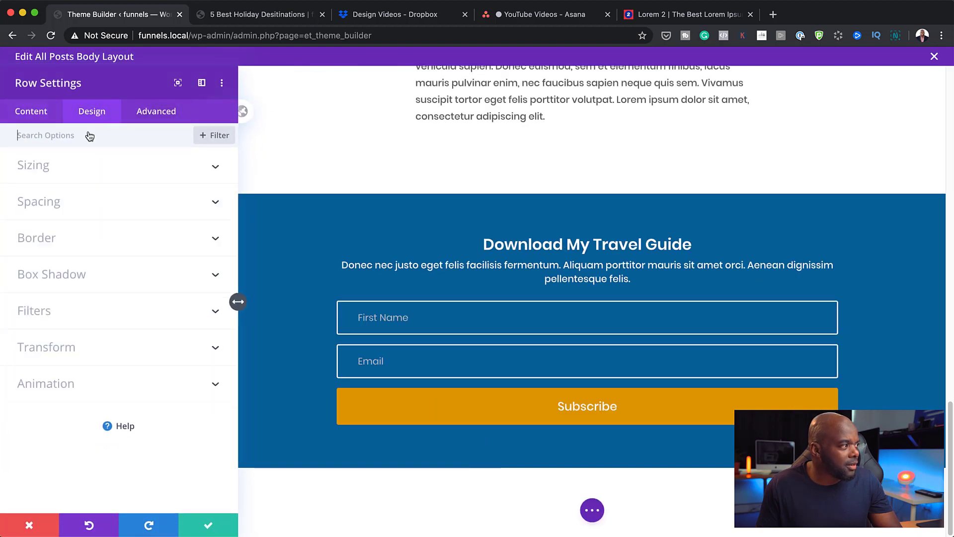
left_click(48, 169)
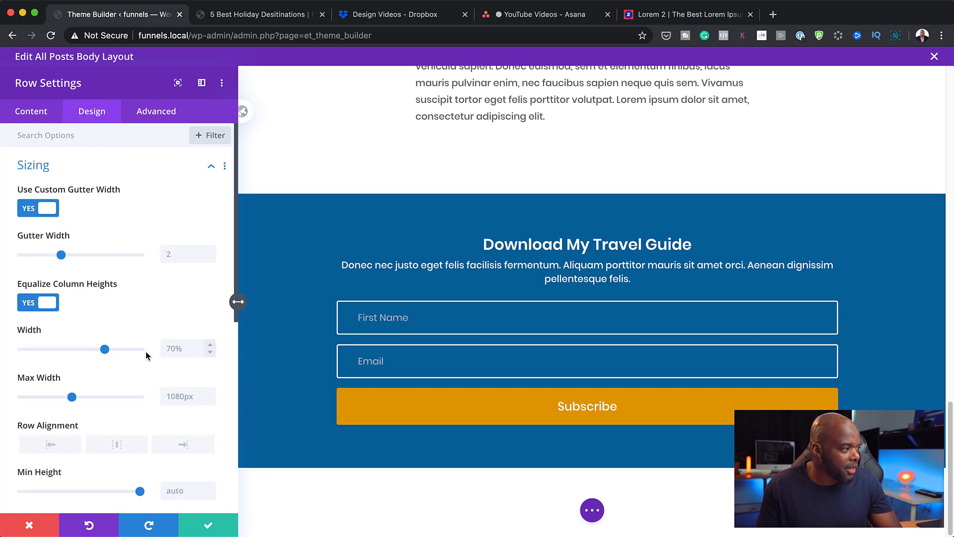
left_click_drag(103, 349, 94, 353)
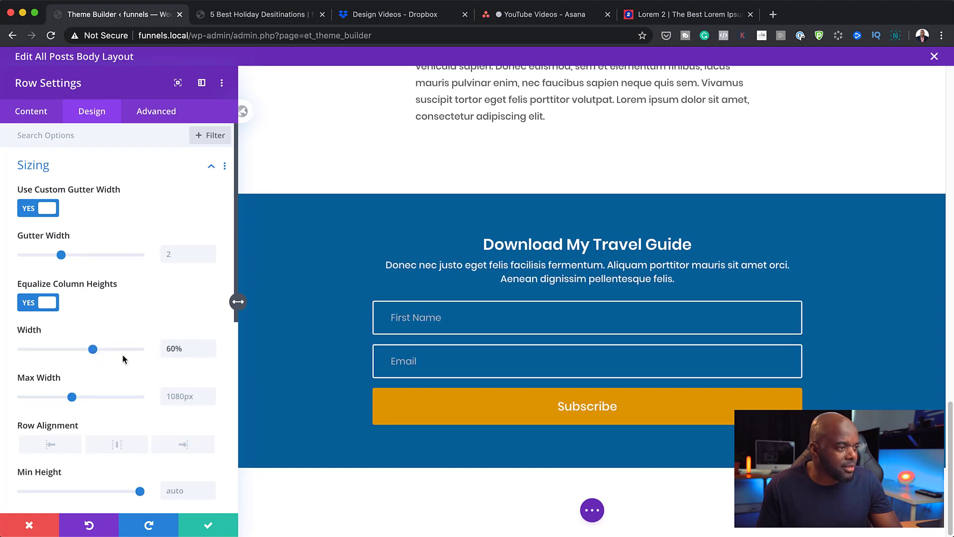
left_click(209, 526)
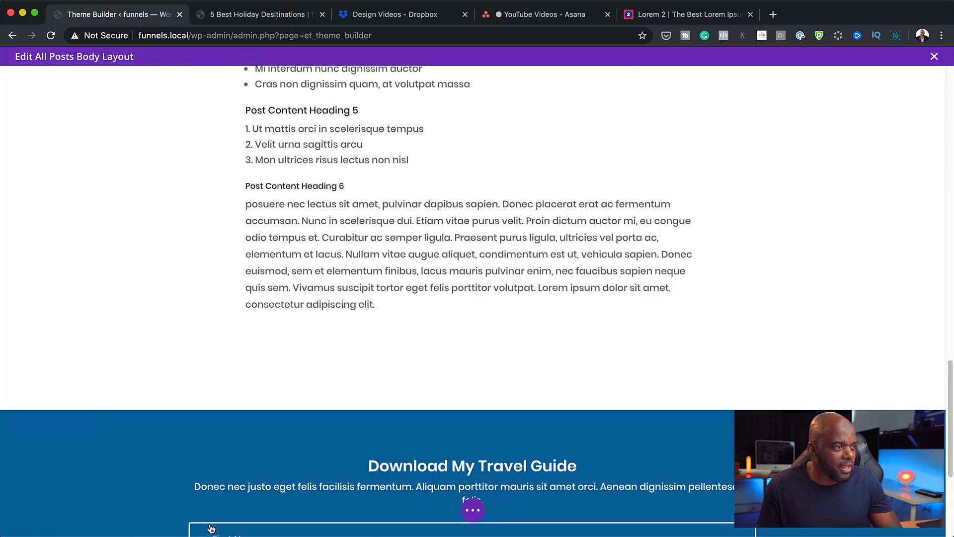
Reduce the opt-in row's width further to 54%
scroll(562, 356, "down", 5)
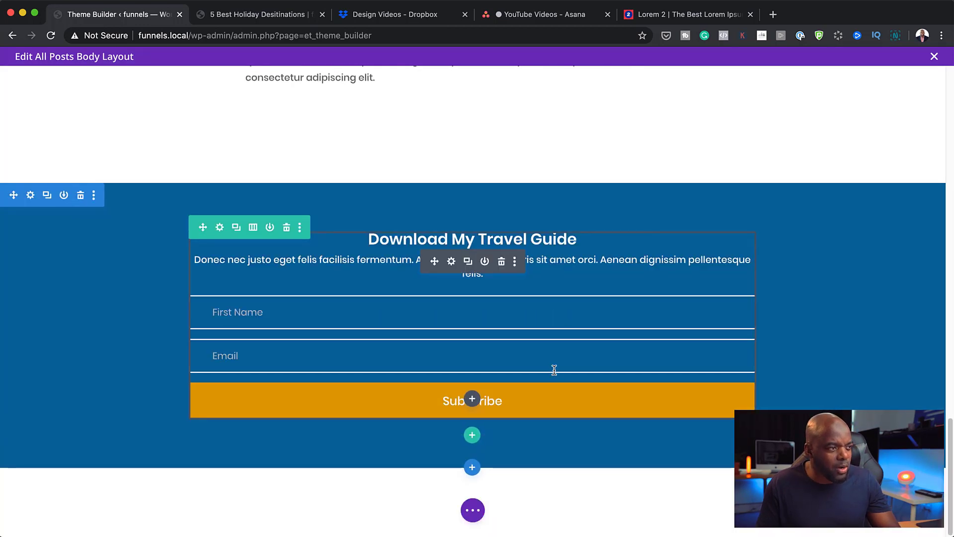
left_click(221, 229)
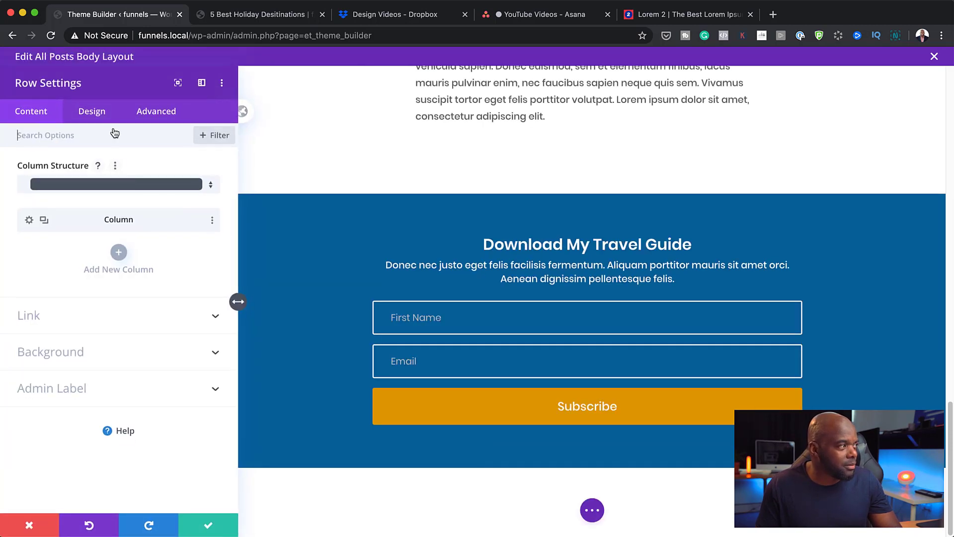
left_click(106, 114)
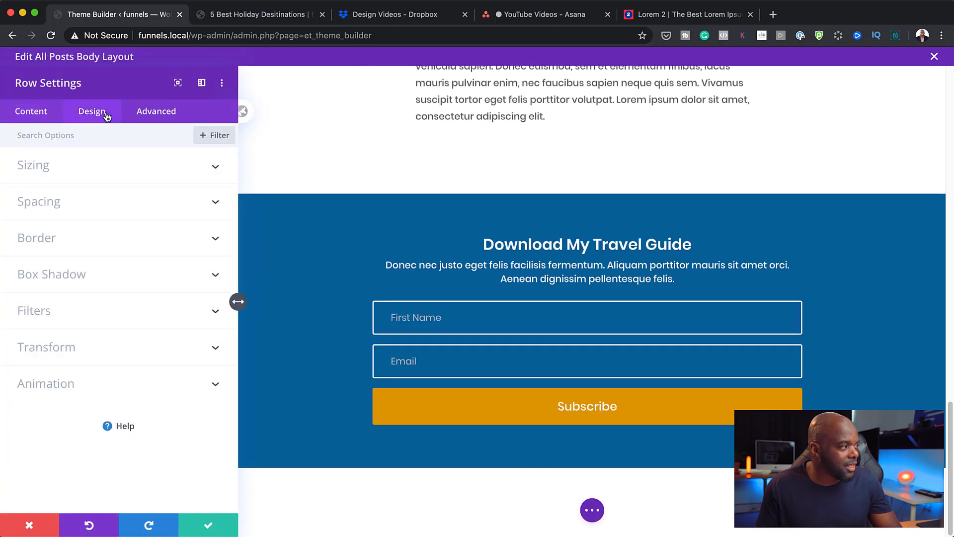
left_click(65, 208)
scroll(59, 198, "up", 3)
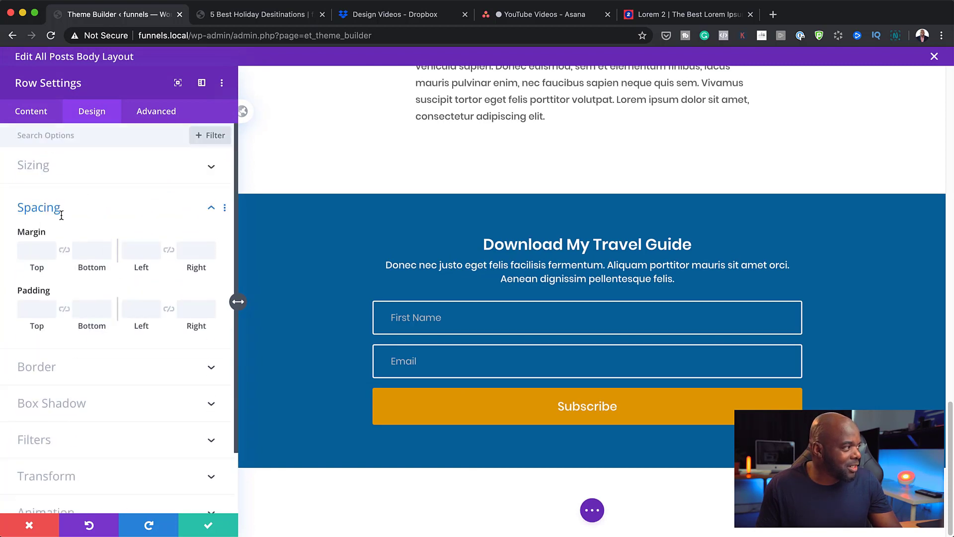
left_click(63, 167)
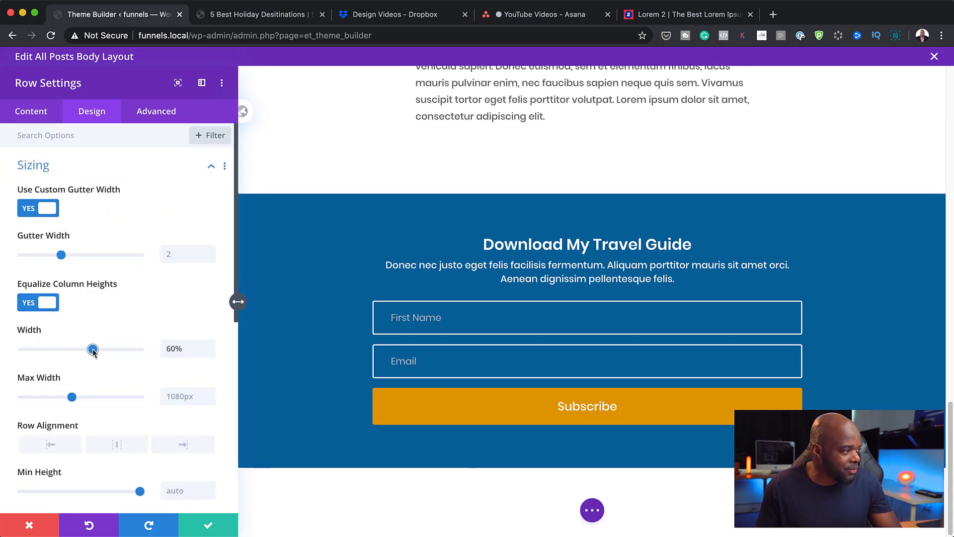
left_click_drag(92, 350, 86, 350)
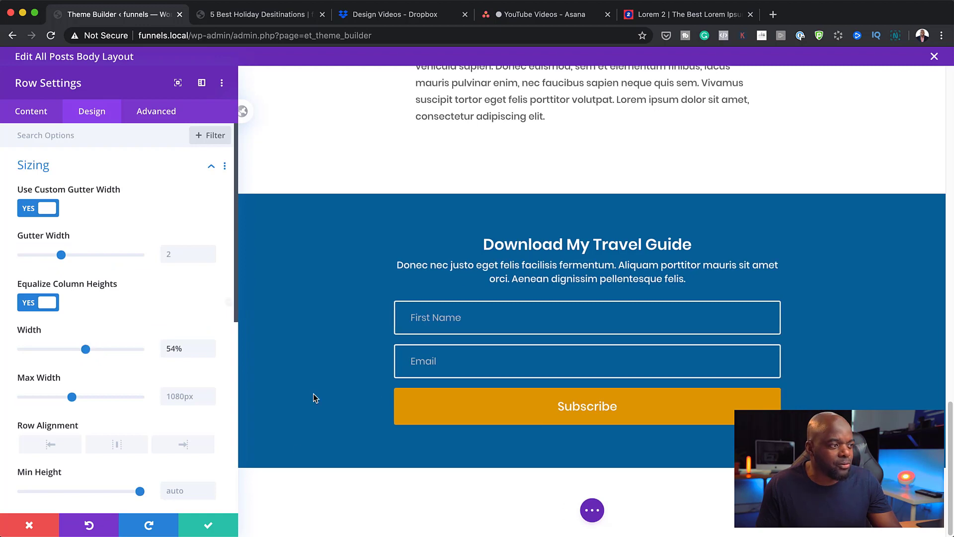
Save the row, close the All Posts body layout, and save all Theme Builder changes
left_click(209, 527)
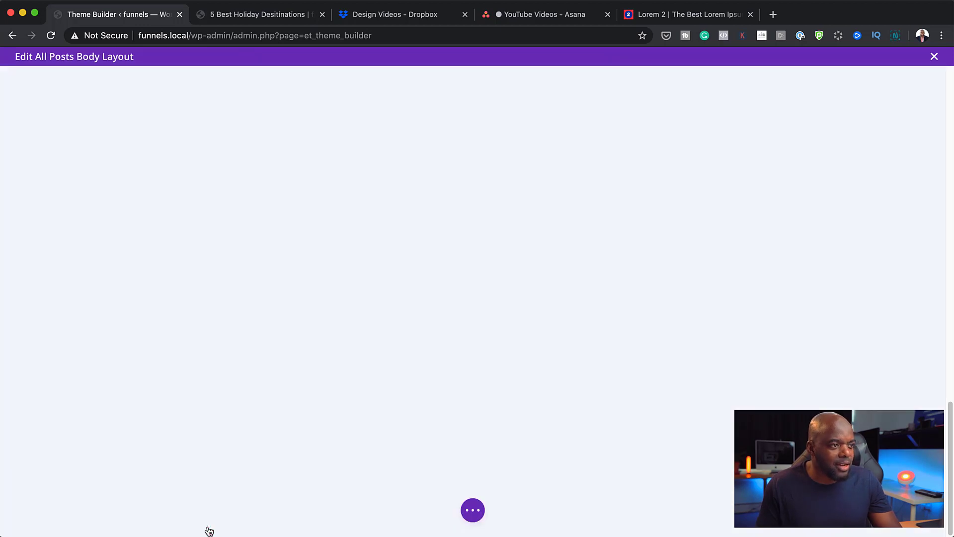
scroll(193, 354, "down", 5)
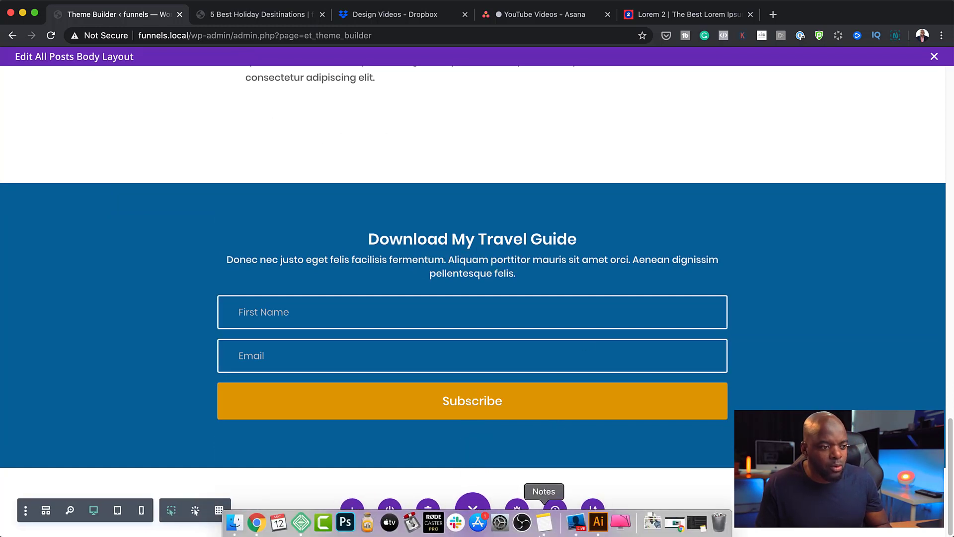
scroll(628, 223, "up", 15)
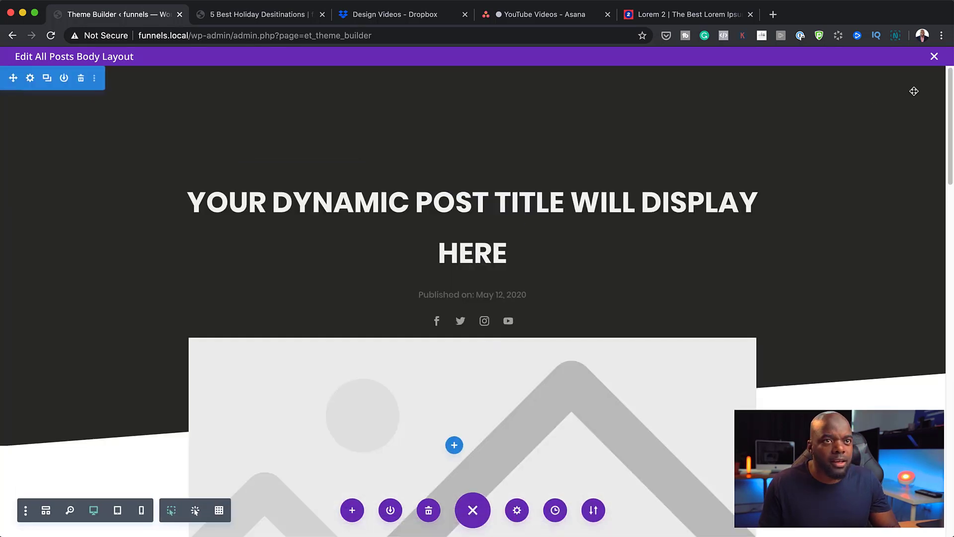
left_click(935, 56)
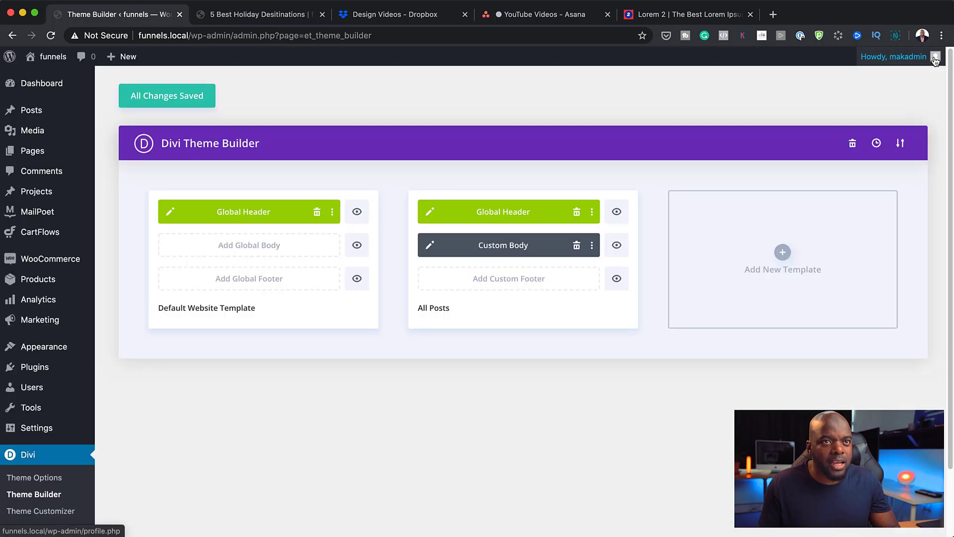
left_click(204, 95)
Reload the 5 Best Holiday Desitinations post preview to show the opt-in below the article
left_click(285, 19)
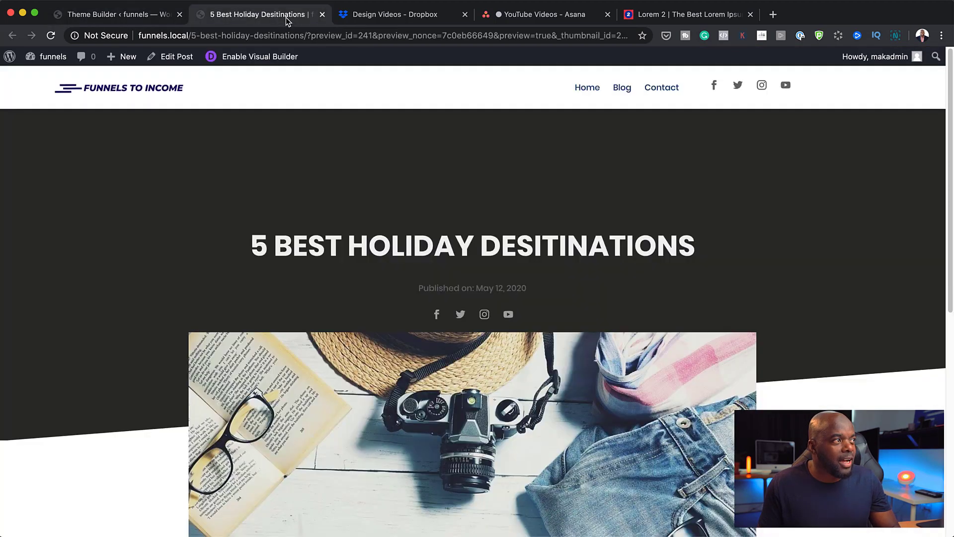
scroll(478, 298, "down", 7)
scroll(477, 249, "down", 3)
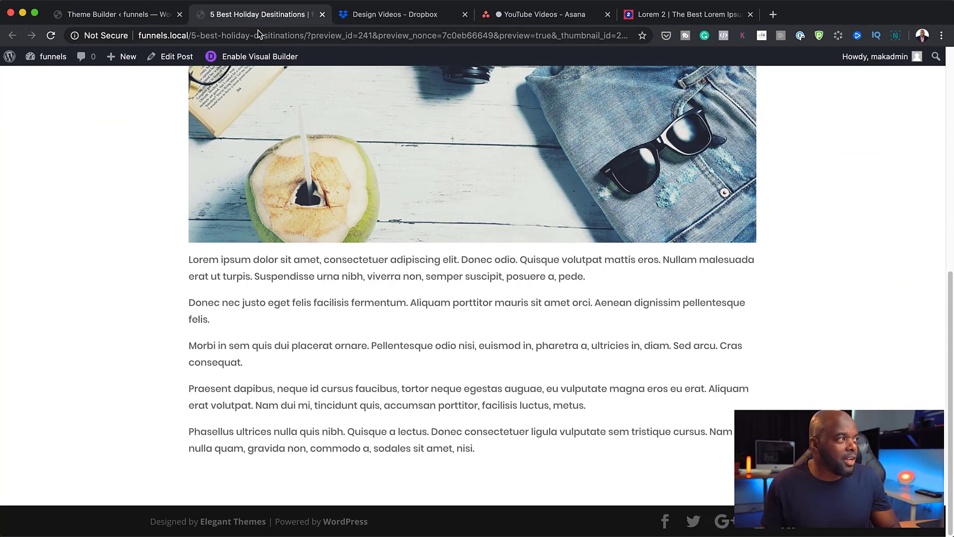
left_click(65, 58)
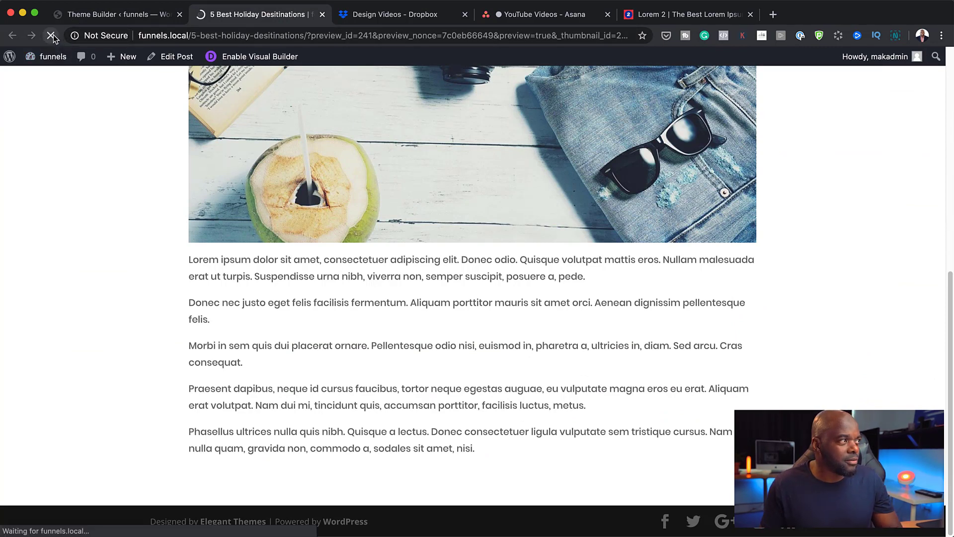
scroll(710, 351, "down", 6)
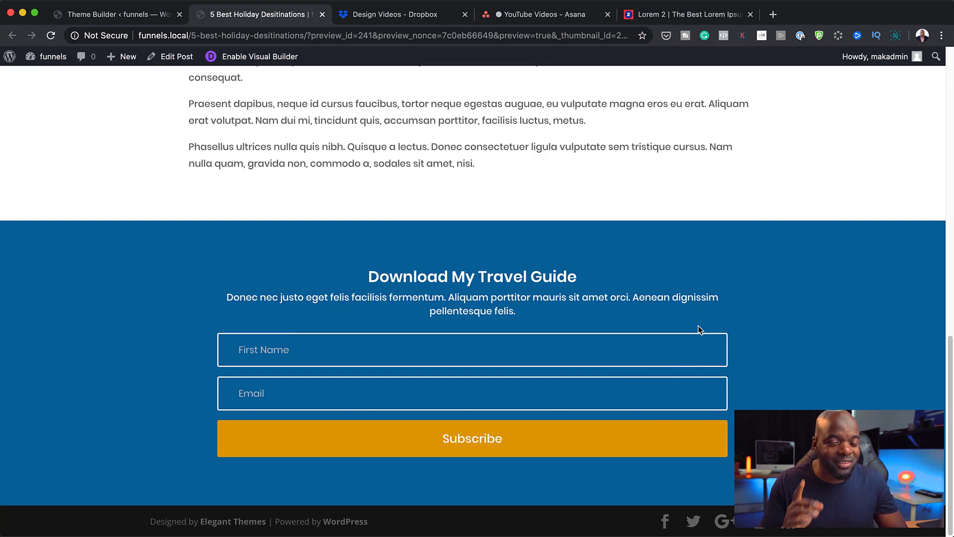
View Post One from All Posts and scroll down to its Download My Travel Guide opt-in
left_click(99, 19)
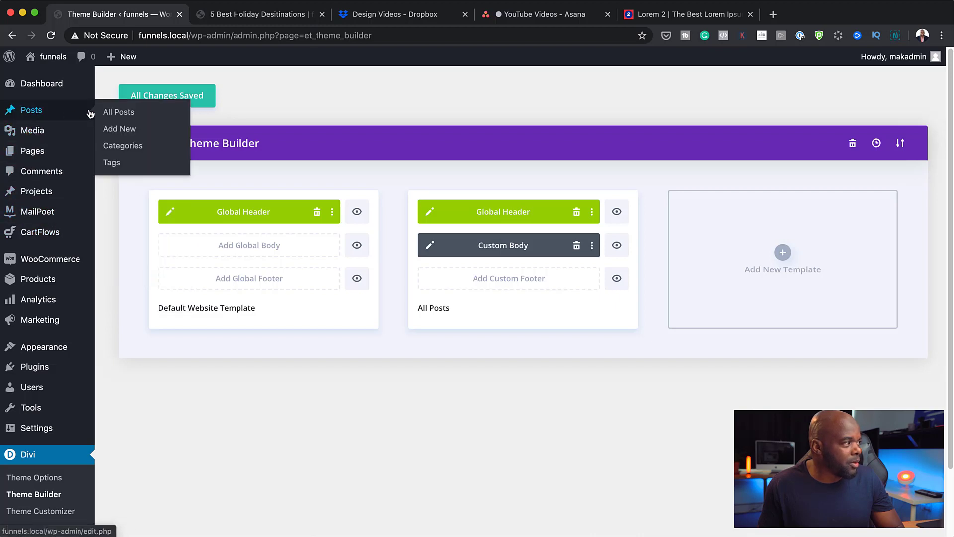
left_click(100, 113)
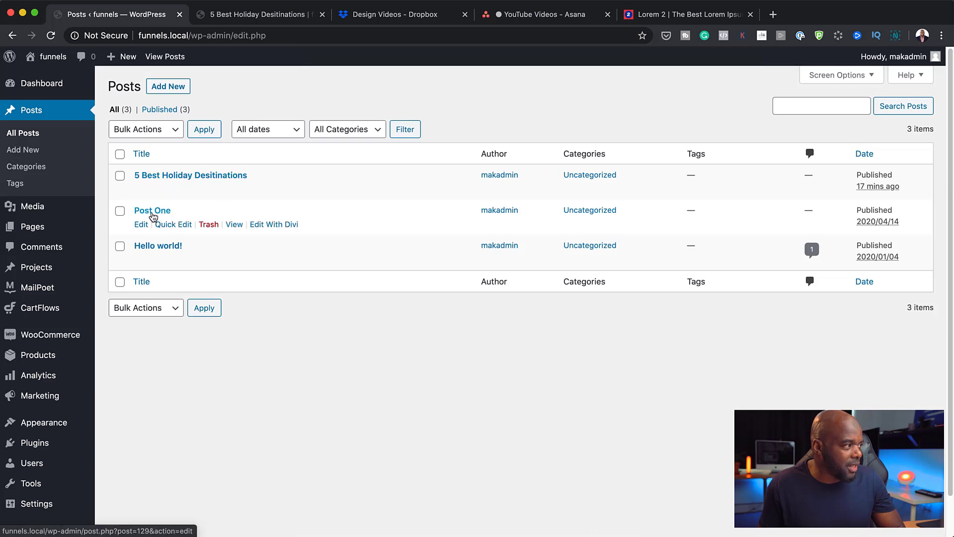
left_click(234, 226)
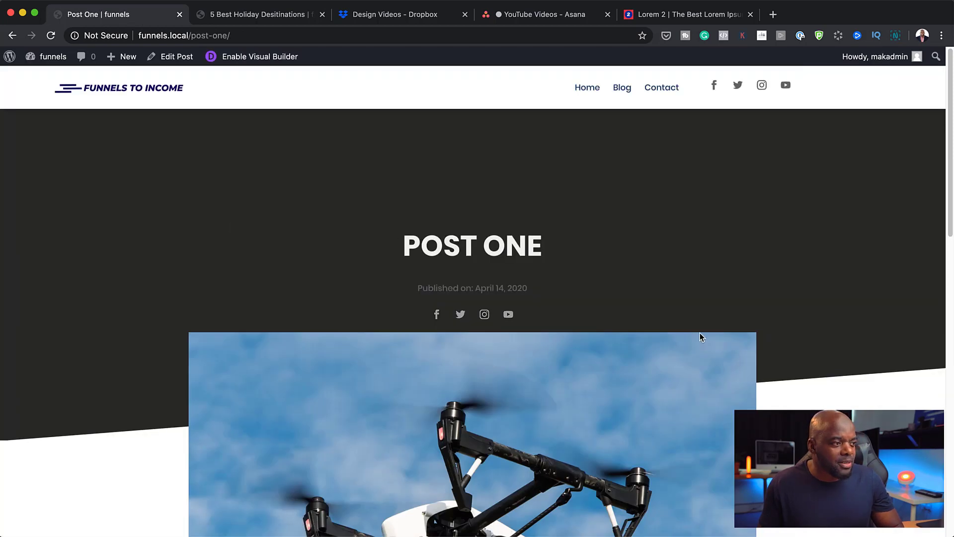
scroll(701, 331, "down", 5)
scroll(702, 328, "down", 10)
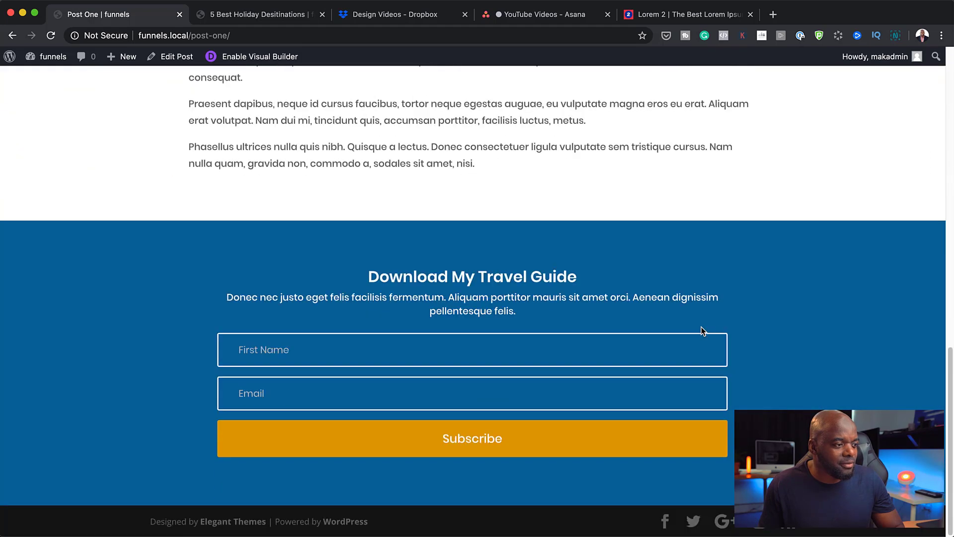